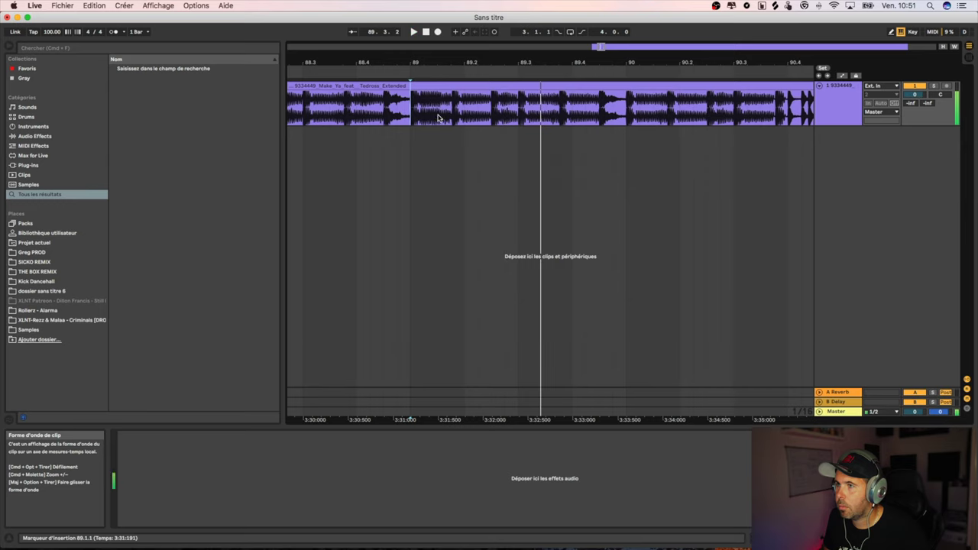
Step: Audition the kicks between 89.3 and bar 90, and delete the audio before bar 90
left_click(517, 101)
key("space")
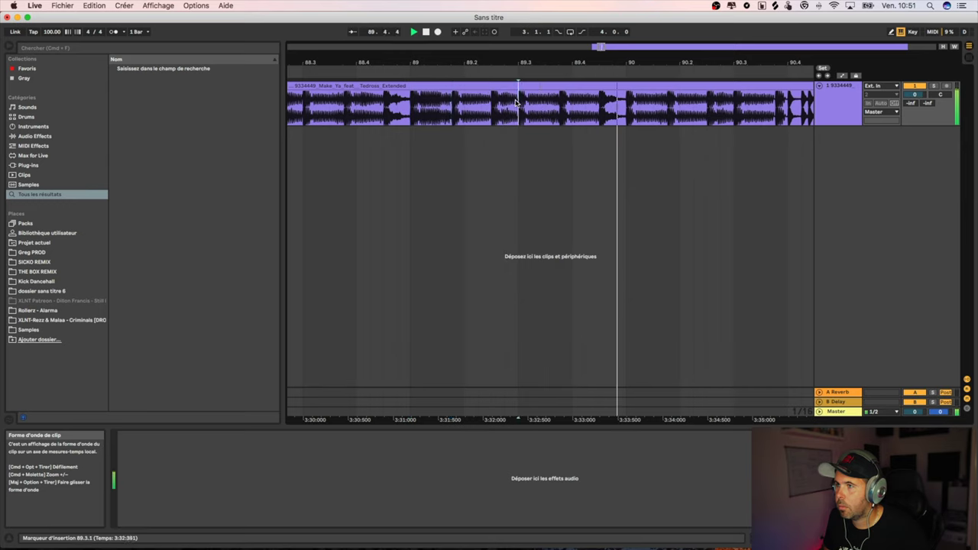
left_click(627, 115)
key("space")
key("space")
key("space")
left_click_drag(627, 115, 518, 111)
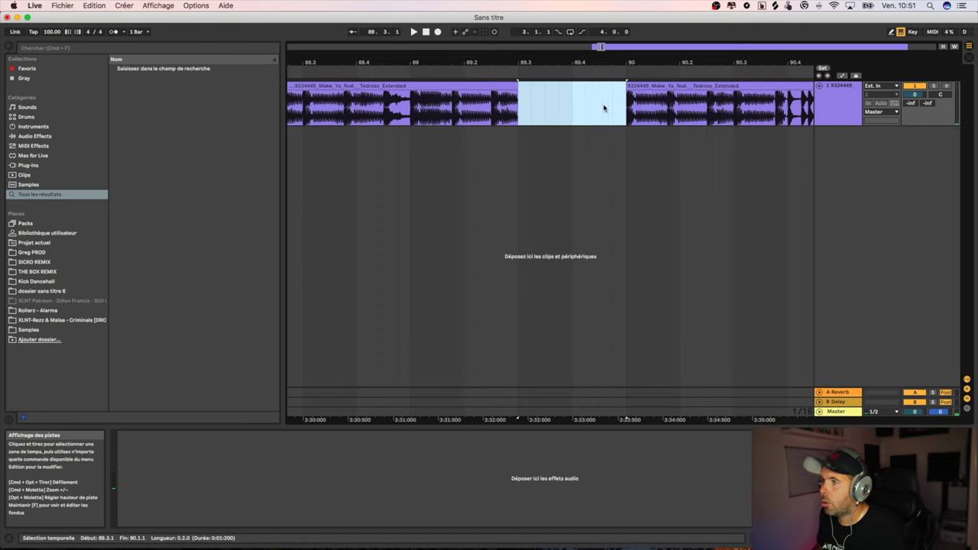
left_click(470, 85)
key("Delete")
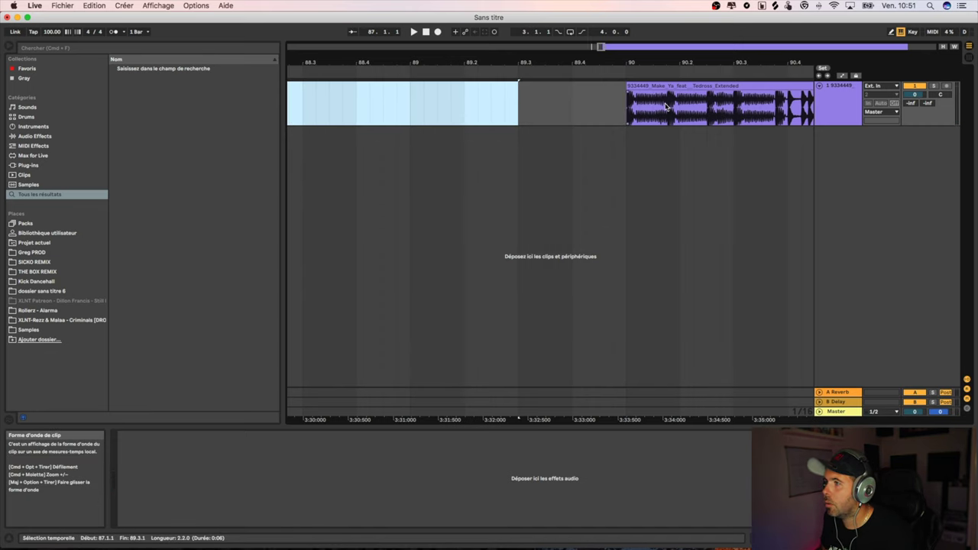
Step: Delete the audio following the kick at bar 90 and trim the kick clip's end to about 90.1.4
left_click_drag(666, 107, 734, 107)
key("Delete")
left_click(764, 85)
key("Delete")
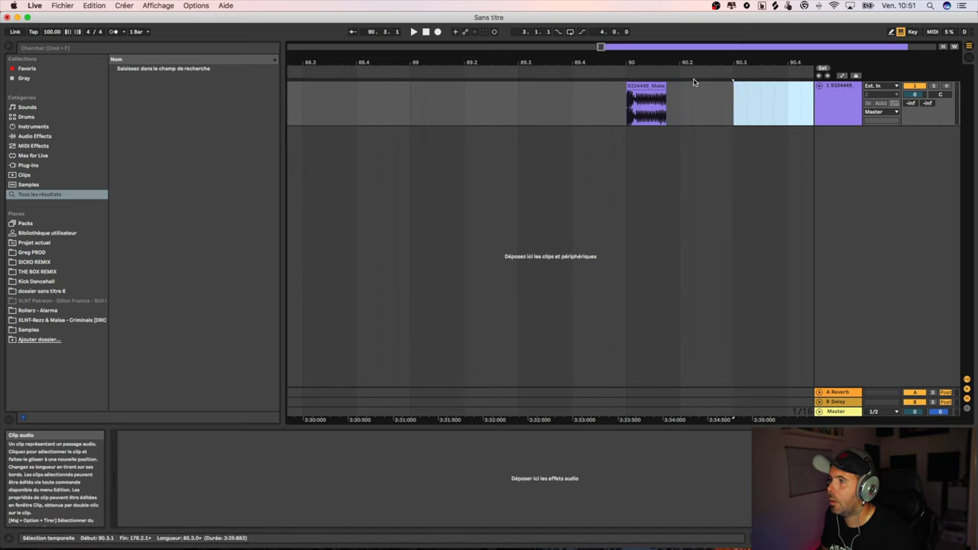
scroll(672, 86, "up", 5)
mouse_move(666, 86)
left_mouse_down()
mouse_move(707, 83)
mouse_move(661, 84)
left_mouse_up()
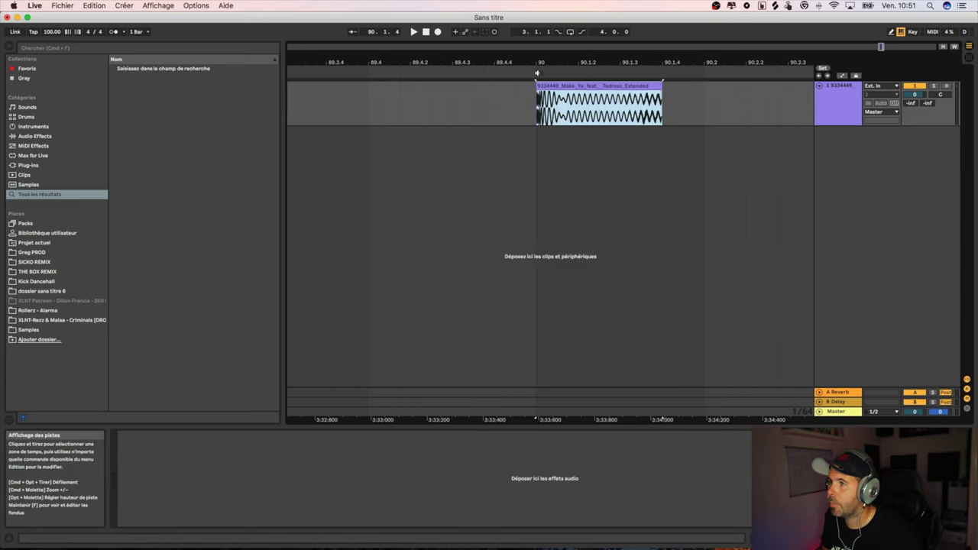
Step: Trim the kick clip's start exactly to bar 90, remove the leftover audio before it and shorten its fade-in
scroll(529, 84, "up", 4)
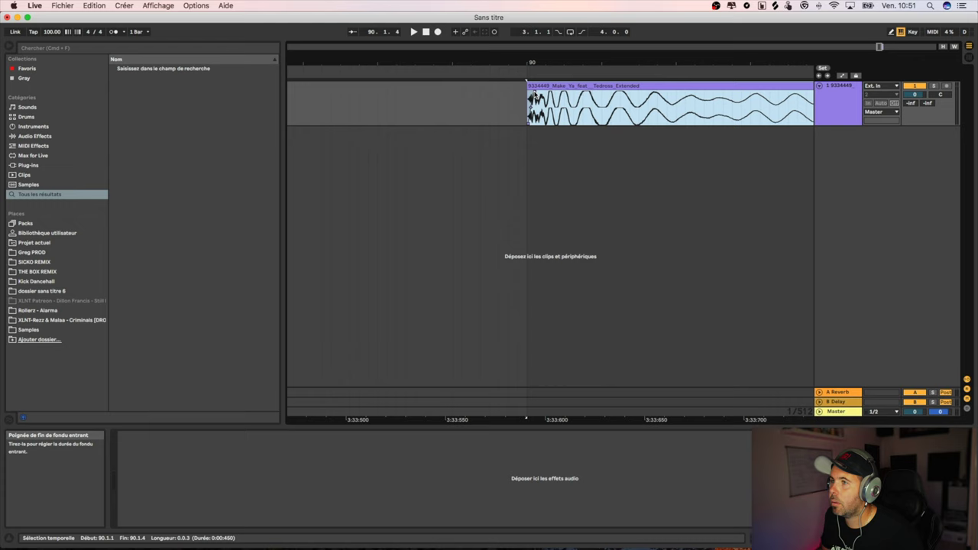
left_click_drag(527, 85, 511, 84)
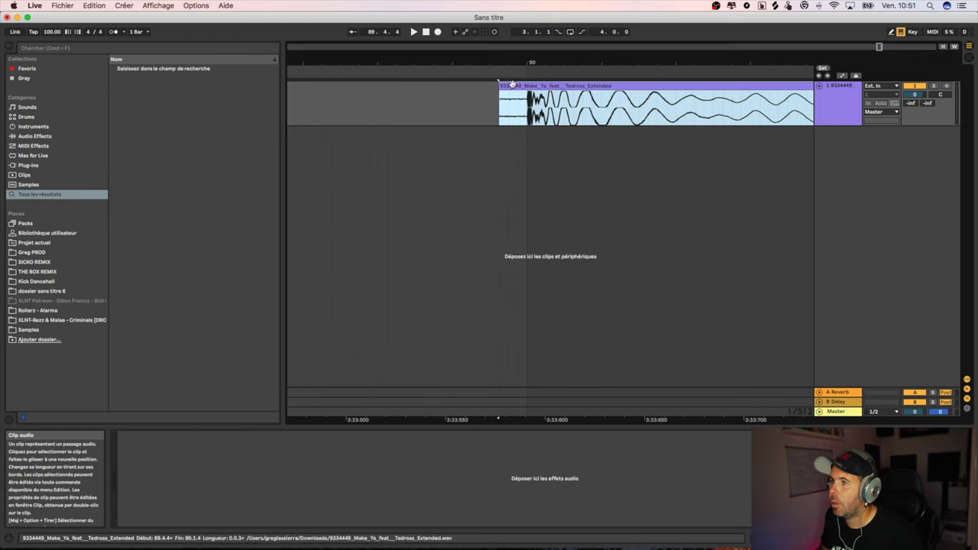
scroll(510, 84, "up", 10)
left_click_drag(564, 117, 509, 115)
key("Delete")
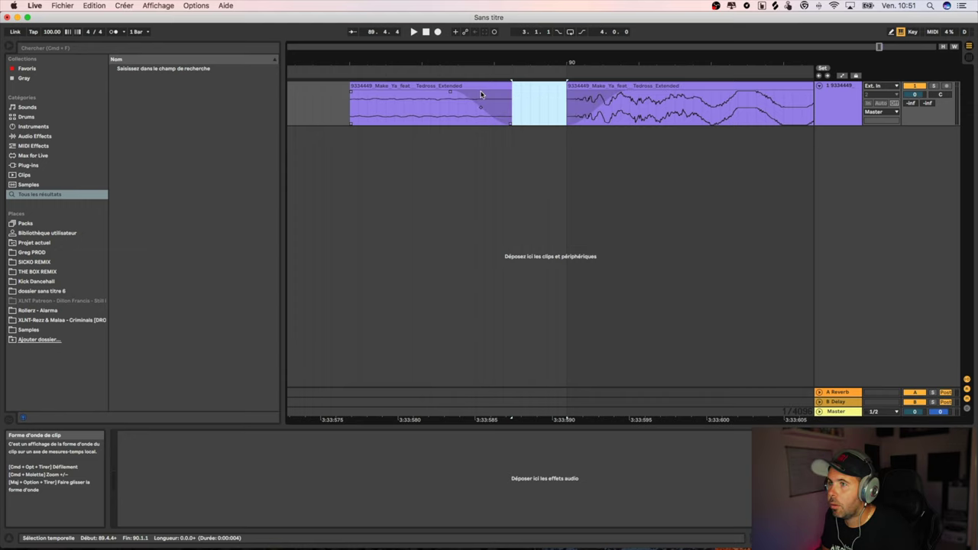
left_click(485, 86)
key("Delete")
left_click_drag(629, 94, 551, 97)
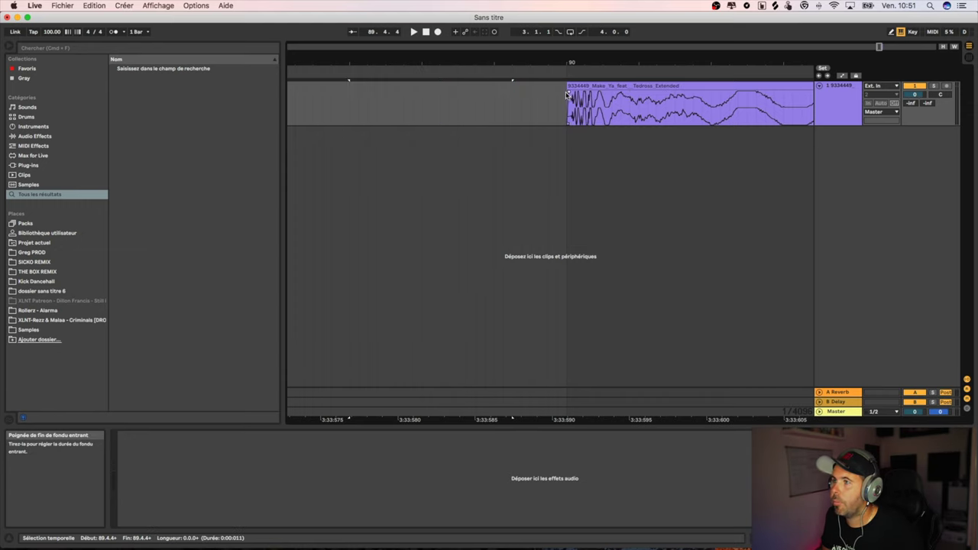
Step: Audition the isolated kick and shorten the clip's end to 90.1.3
mouse_move(608, 62)
left_mouse_down()
mouse_move(416, 15)
mouse_move(429, 9)
left_mouse_up()
left_click(426, 113)
key("space")
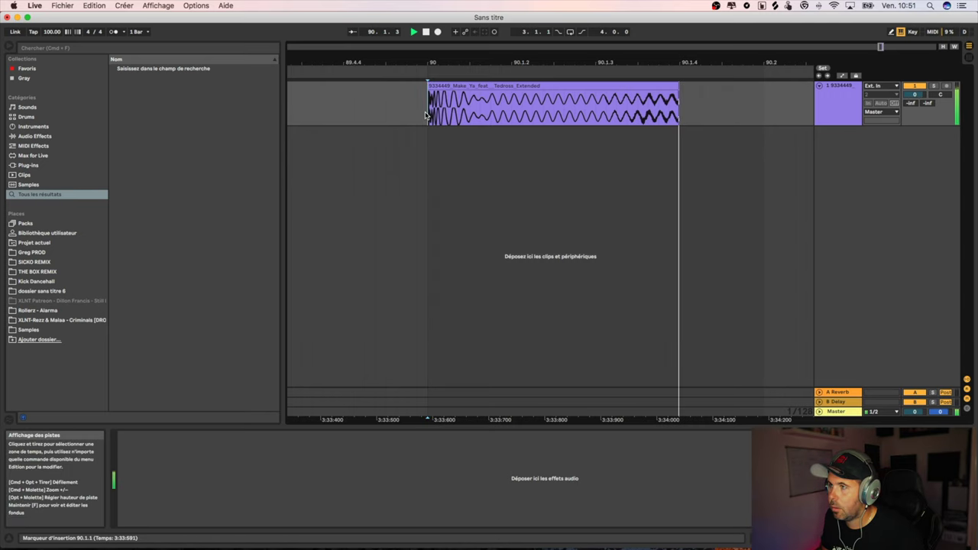
key("space")
left_click(625, 116)
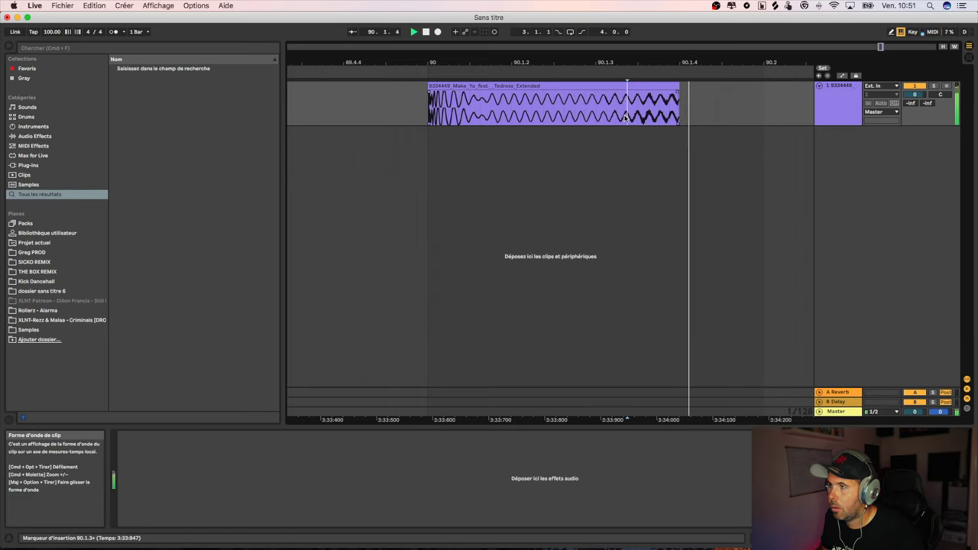
left_click_drag(669, 87, 626, 86)
left_click(418, 111)
key("space")
left_click_drag(627, 90, 596, 89)
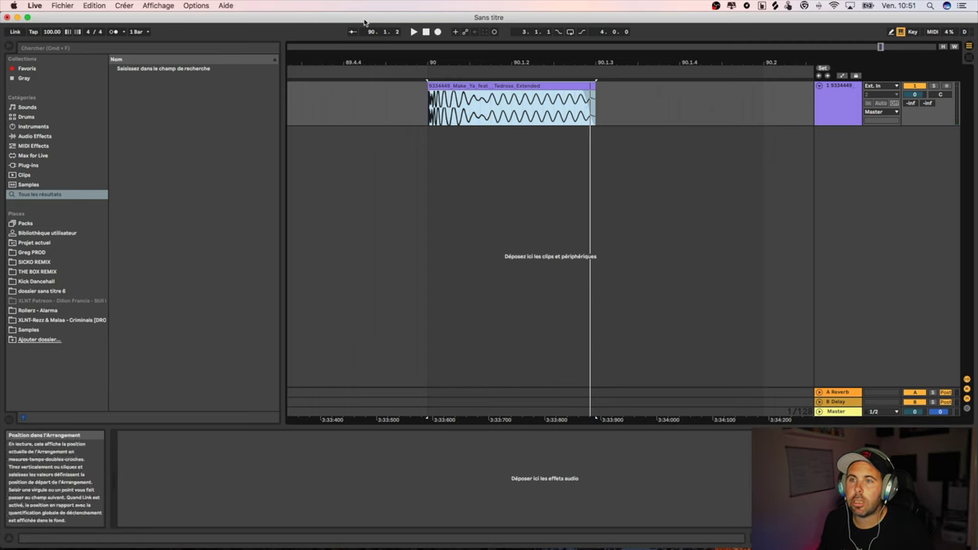
Step: Search the browser for "imager" and load Ozone 9 Imager onto the kick track
left_click(201, 47)
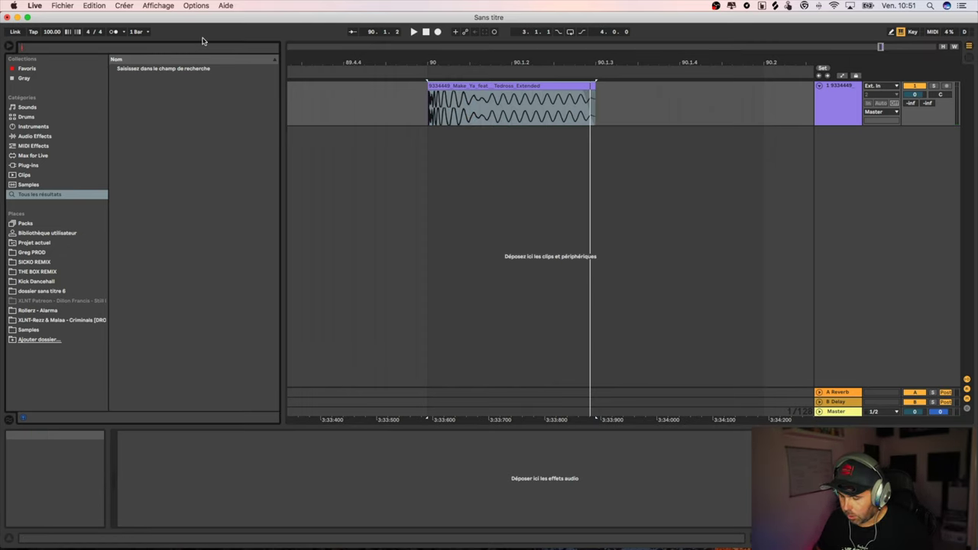
type("imager")
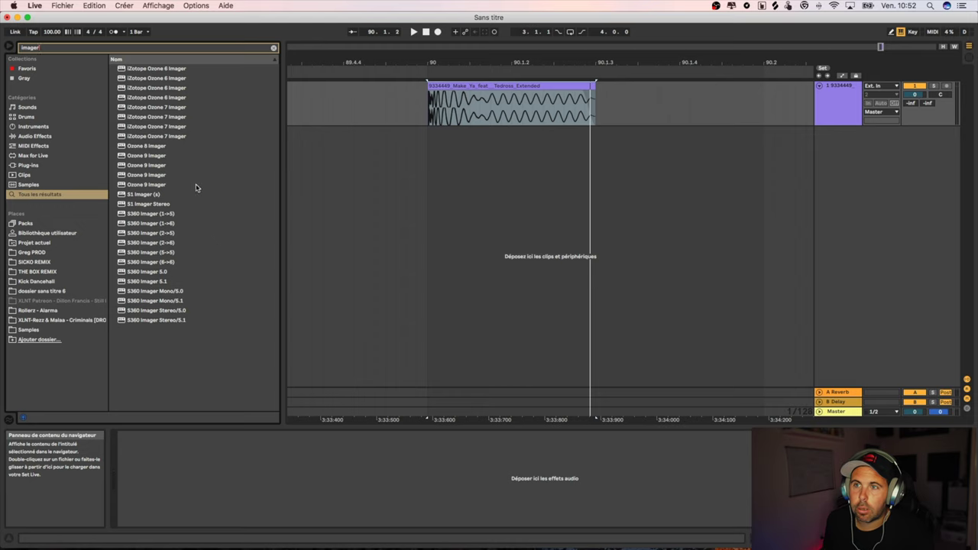
left_click(145, 155)
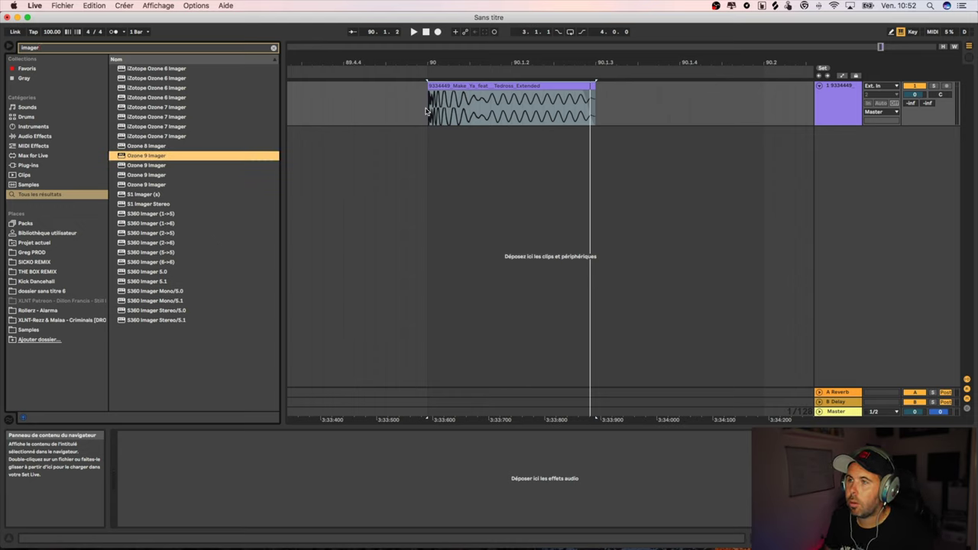
key("Return")
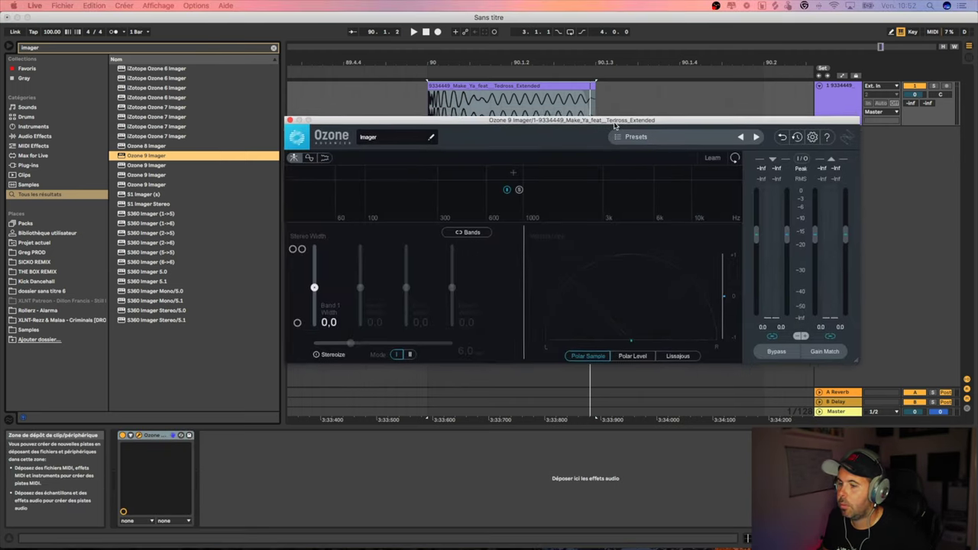
left_click_drag(615, 125, 596, 127)
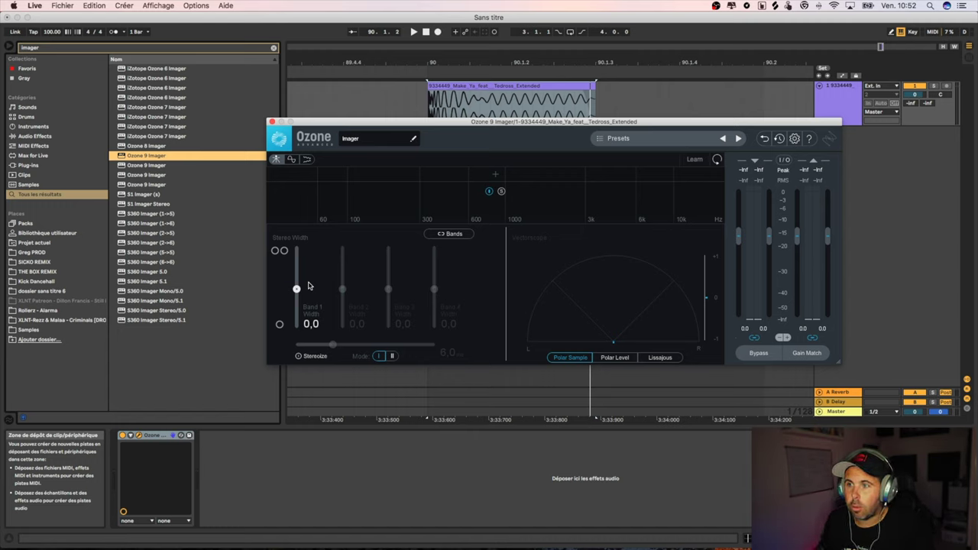
Step: Split the Imager into four bands with crossovers at 277 Hz, between 1 and 3 kHz, and just below 10 kHz
left_click(491, 174)
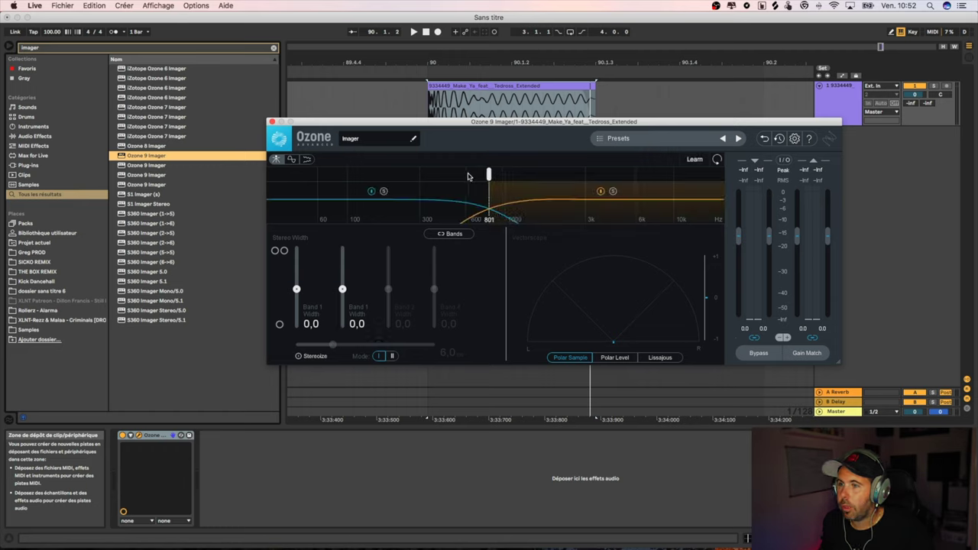
left_click_drag(489, 174, 414, 175)
left_click(575, 175)
left_click_drag(575, 175, 541, 175)
left_click(636, 175)
left_click_drag(636, 175, 674, 175)
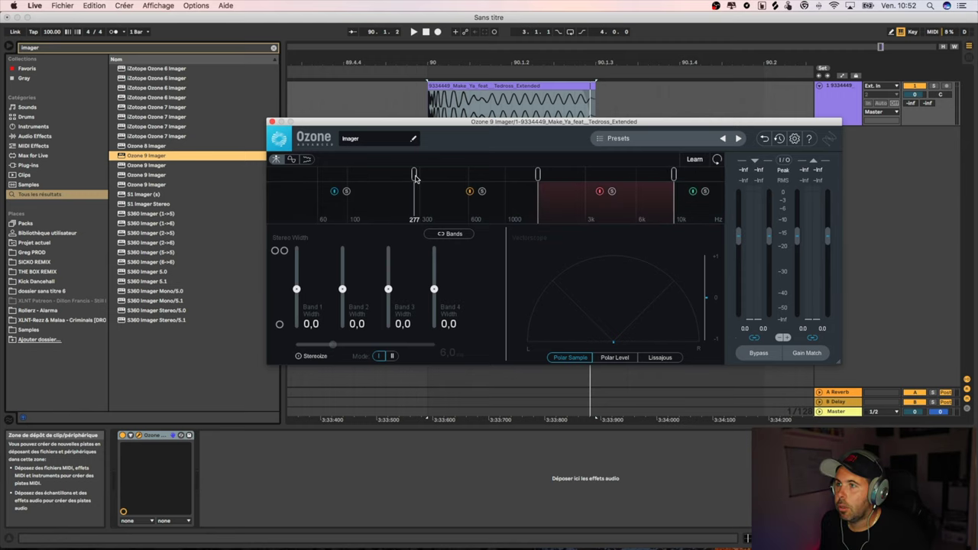
Step: Solo the kick track and the Imager's lowest band, and audition the kick
left_click(940, 89)
left_click(590, 77)
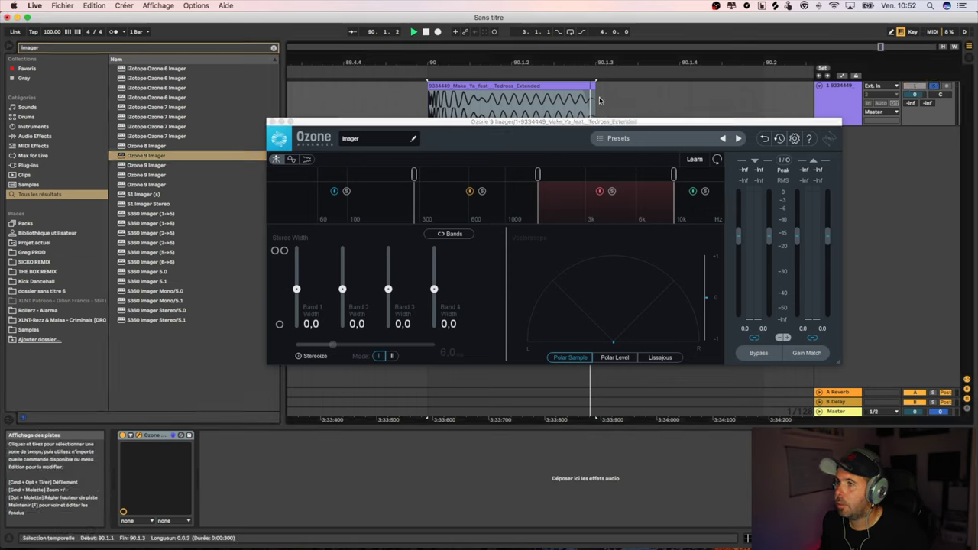
left_click(346, 191)
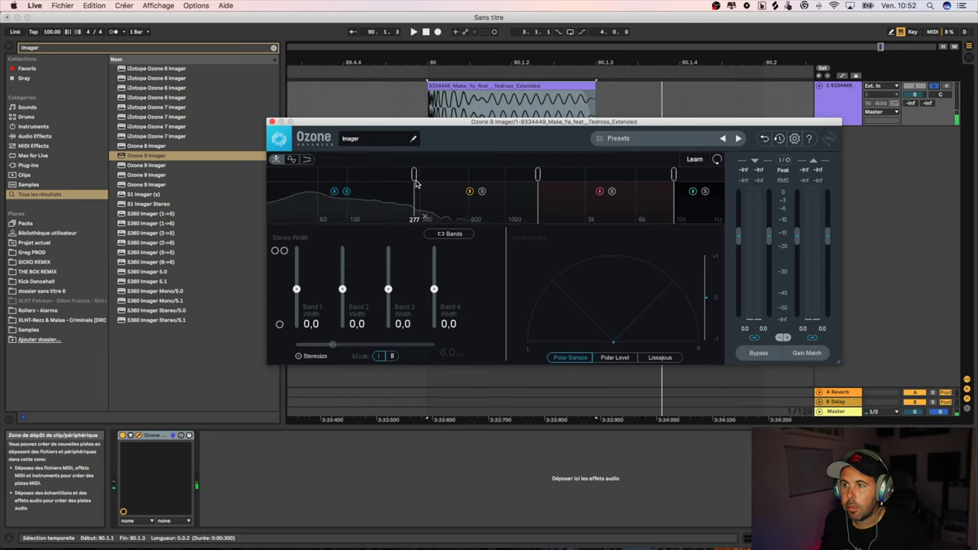
Step: Lower the Imager's first crossover to about 80 Hz while auditioning the low band, and close the plug-in window
left_click_drag(415, 179, 405, 179)
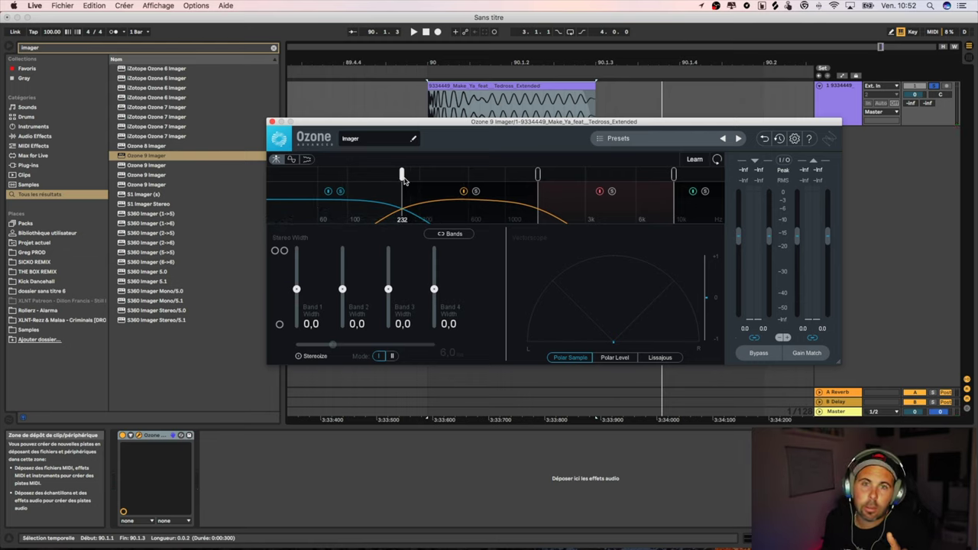
left_click_drag(405, 180, 332, 176)
key("space")
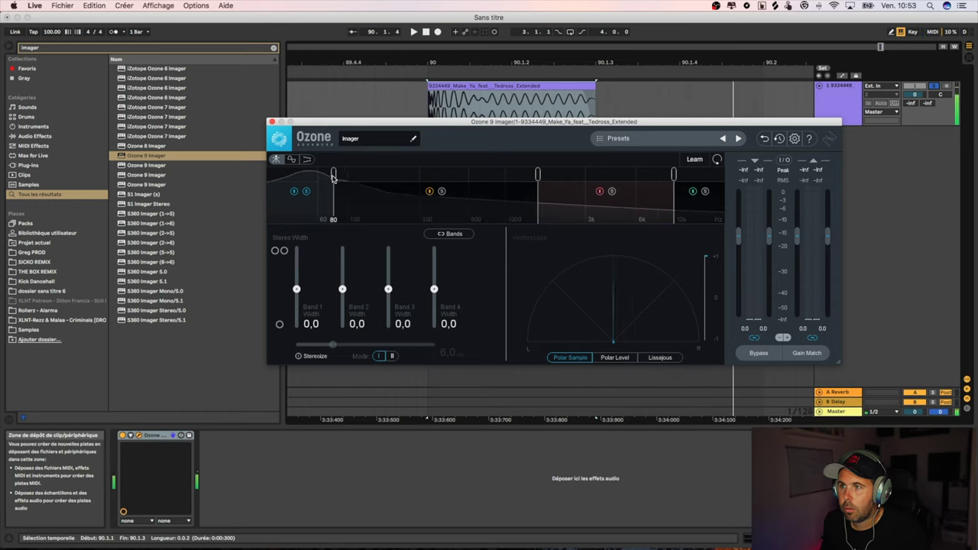
left_click_drag(333, 178, 331, 176)
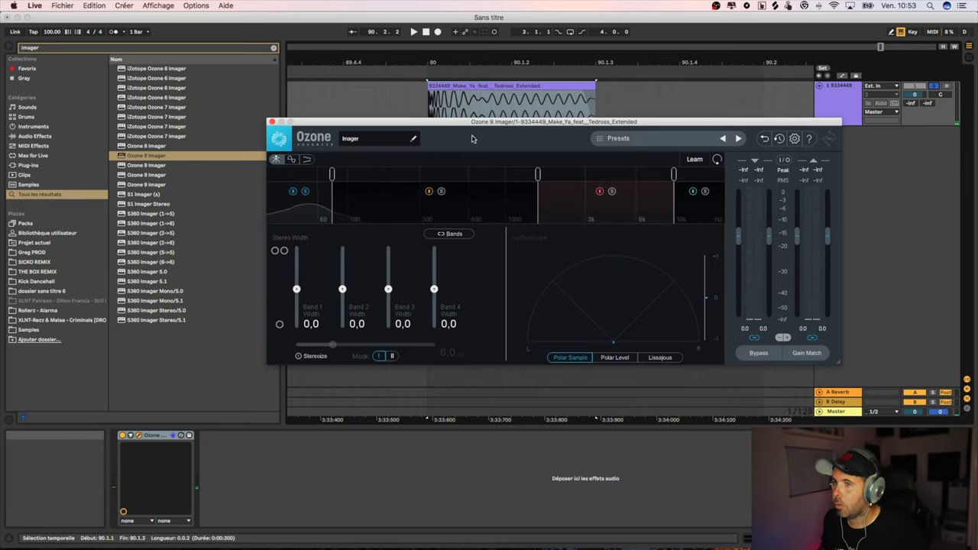
left_click(271, 122)
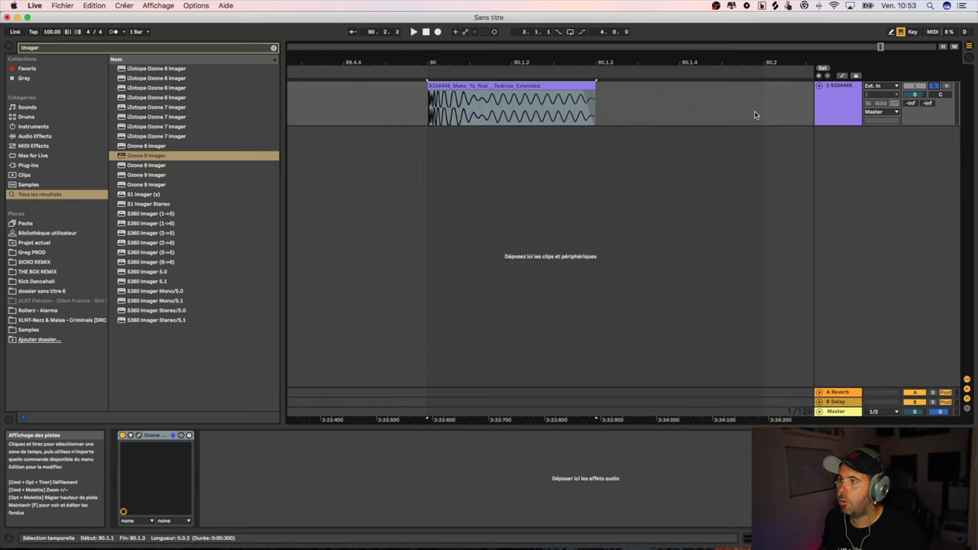
Step: Duplicate the kick track and solo the duplicate
right_click(844, 107)
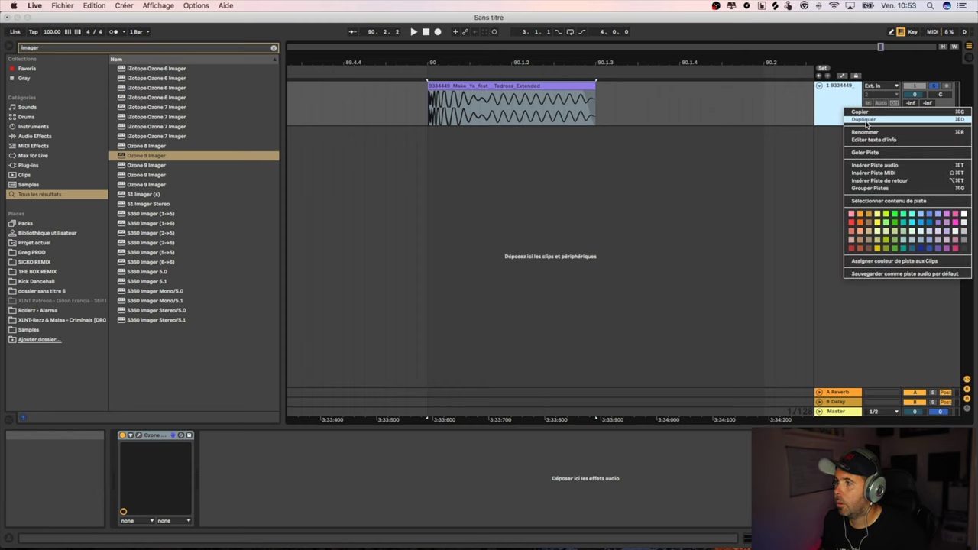
left_click(867, 121)
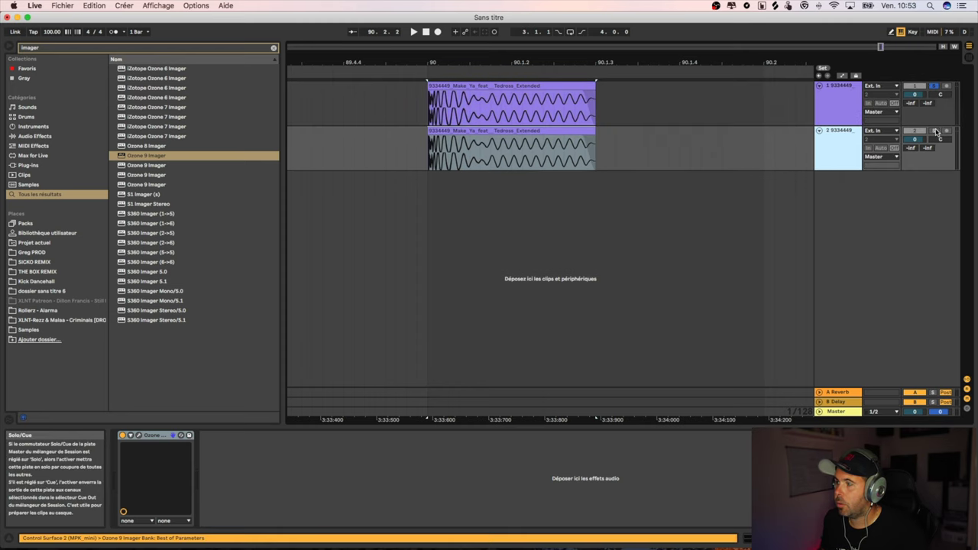
left_click(855, 141)
scroll(777, 212, "right", 1)
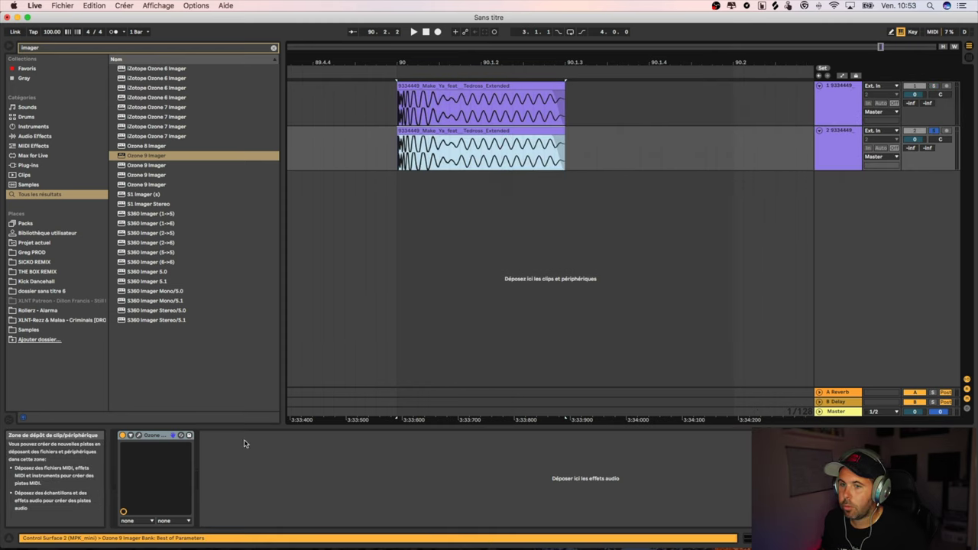
Step: Solo the second band in the duplicate track's Imager and lower its upper crossover to 1.4 kHz while auditioning
left_click(139, 438)
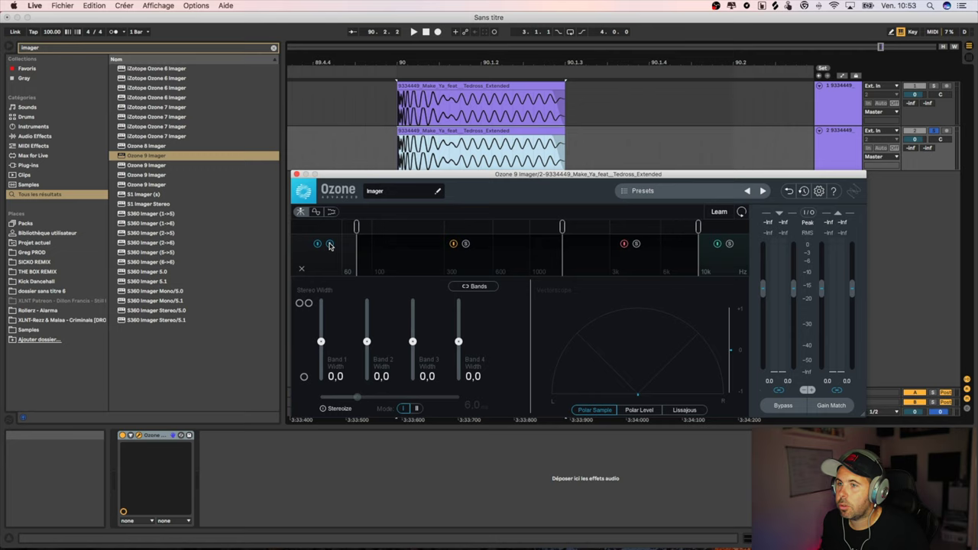
left_click(465, 245)
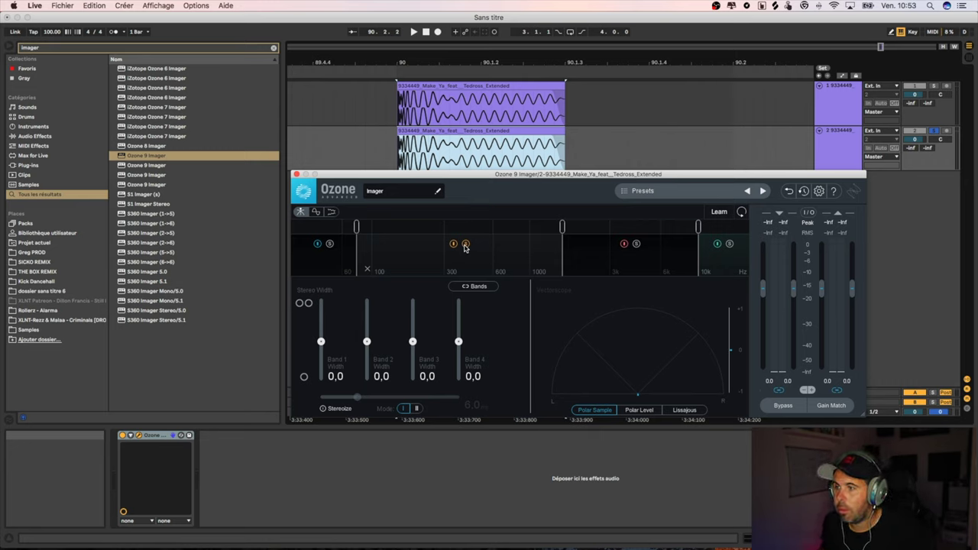
key("space")
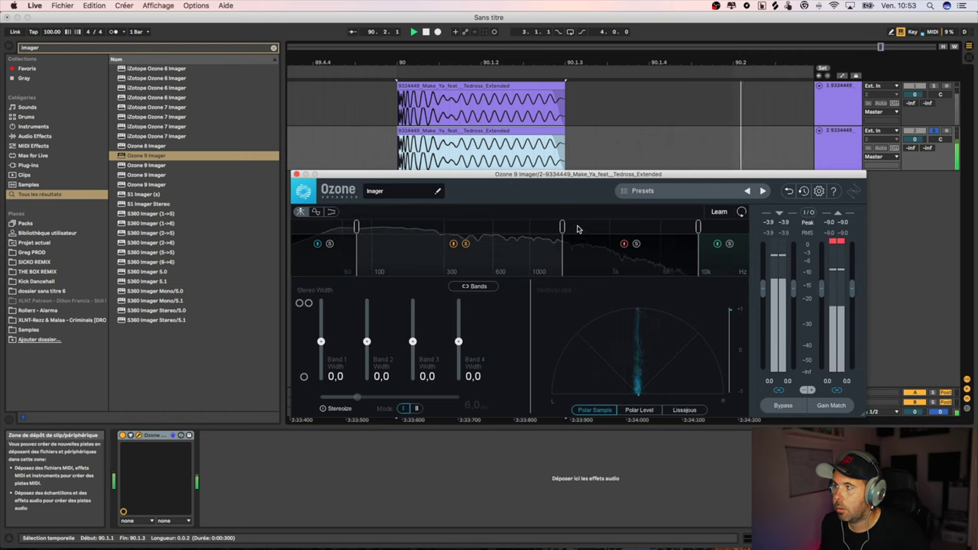
mouse_move(563, 228)
left_mouse_down()
mouse_move(526, 233)
mouse_move(551, 233)
left_mouse_up()
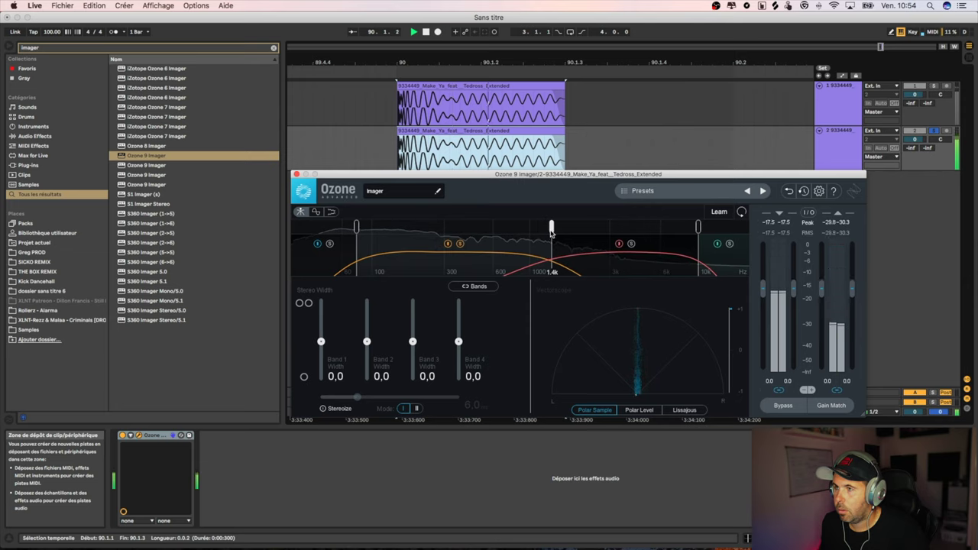
key("space")
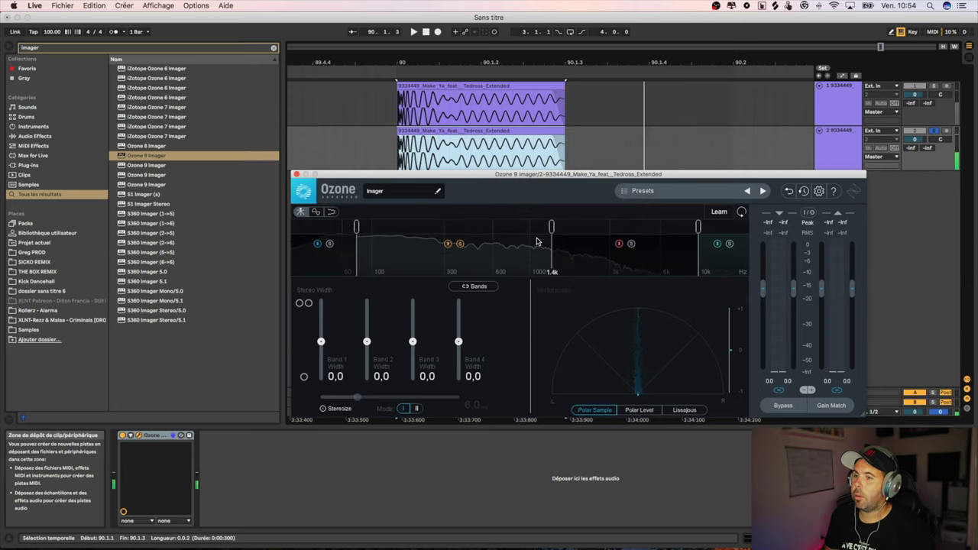
left_click(297, 174)
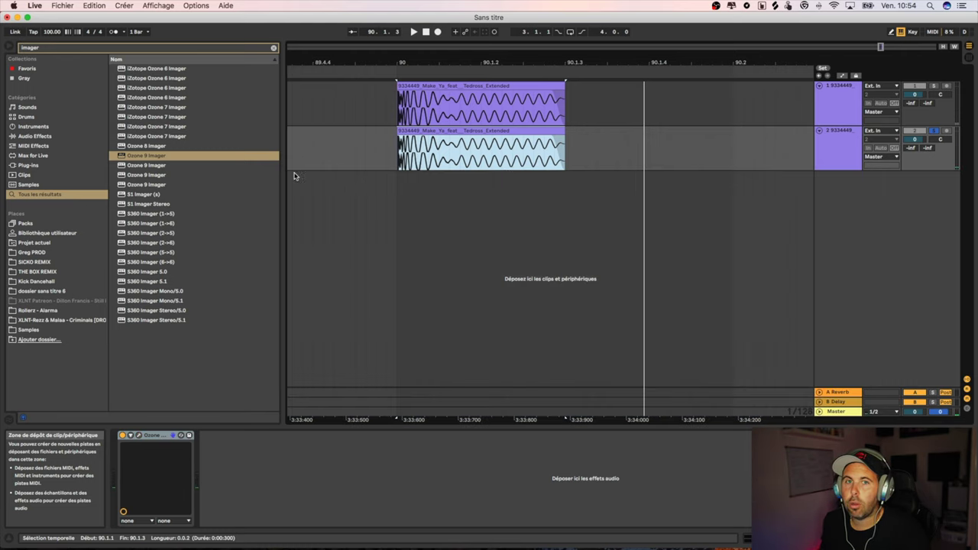
Step: Duplicate the second kick track
right_click(842, 152)
left_click(856, 172)
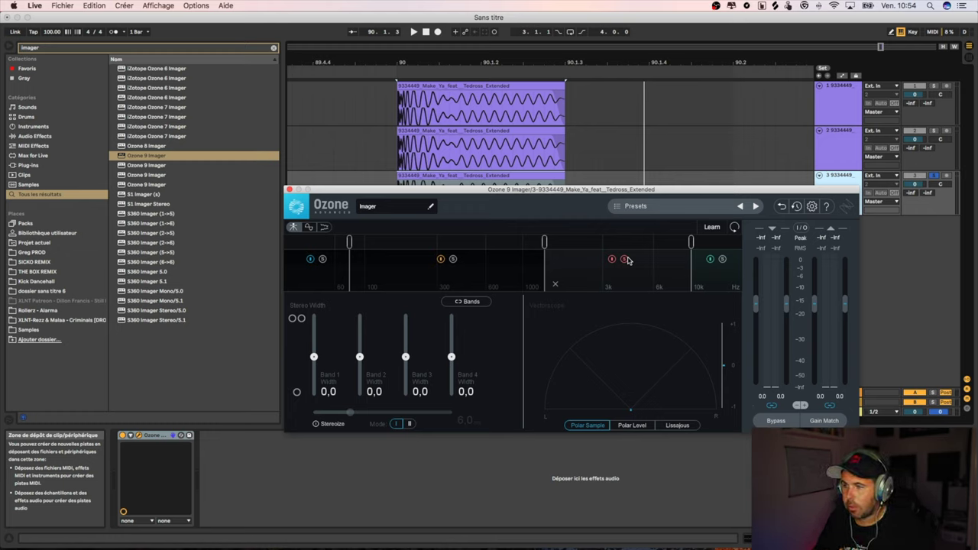
Step: Audition the soloed third band in the third kick track's Imager
key("space")
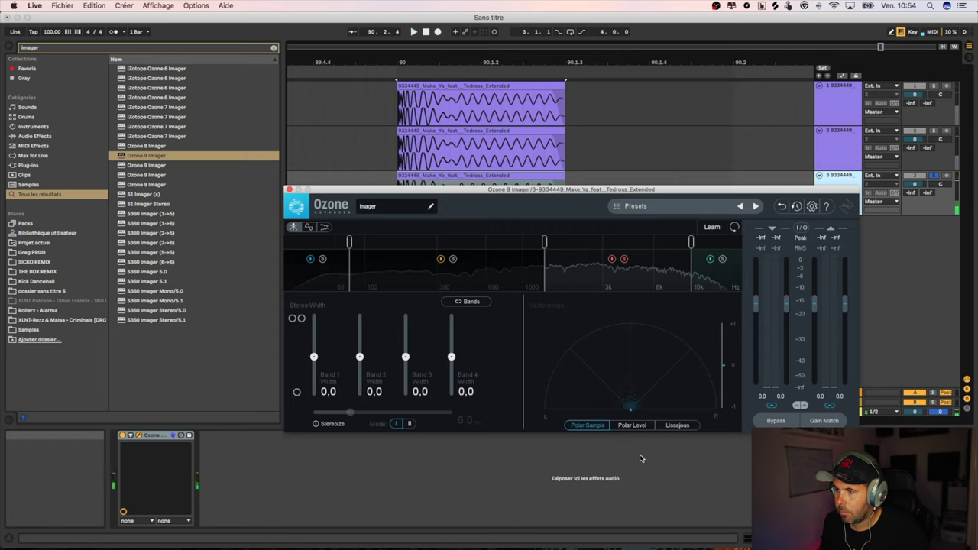
key("space")
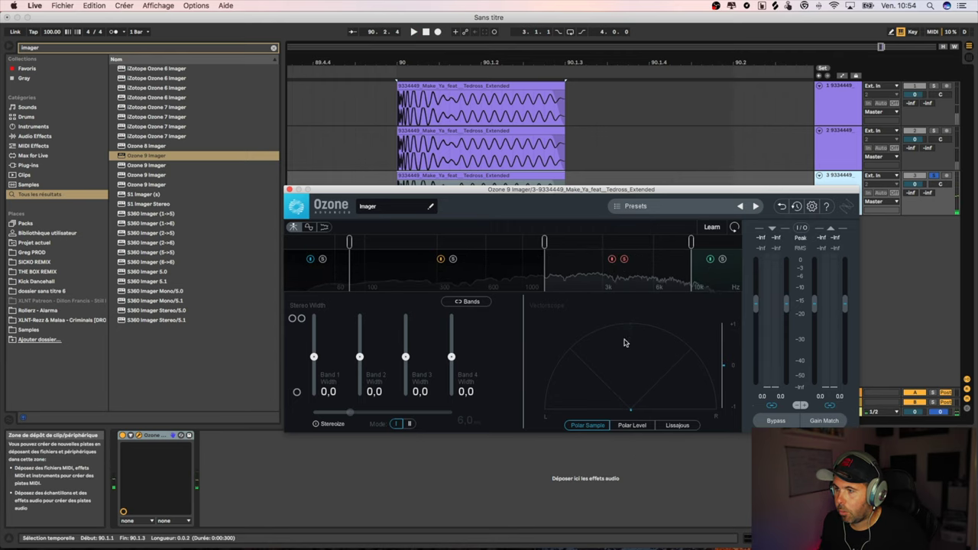
key("space")
key("space")
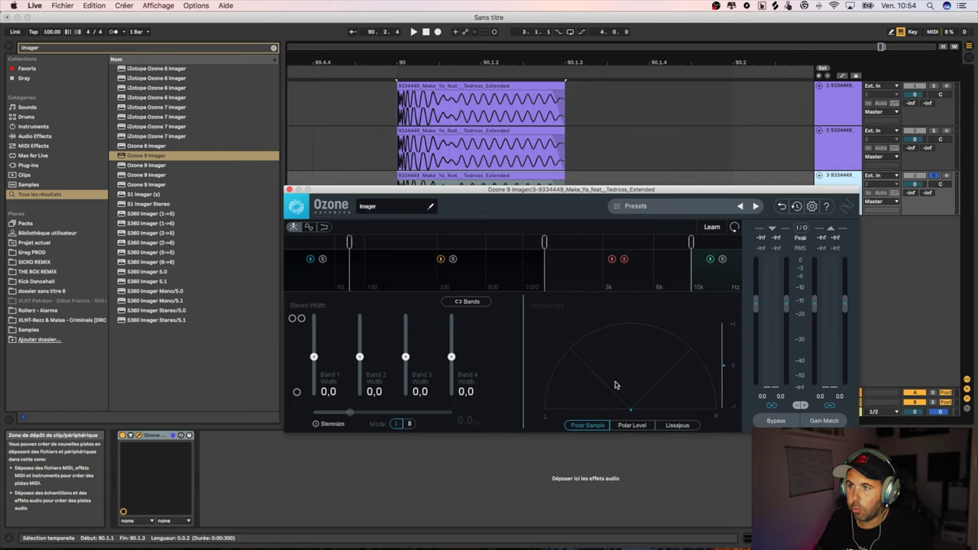
Step: Duplicate the third kick track
left_click(825, 191)
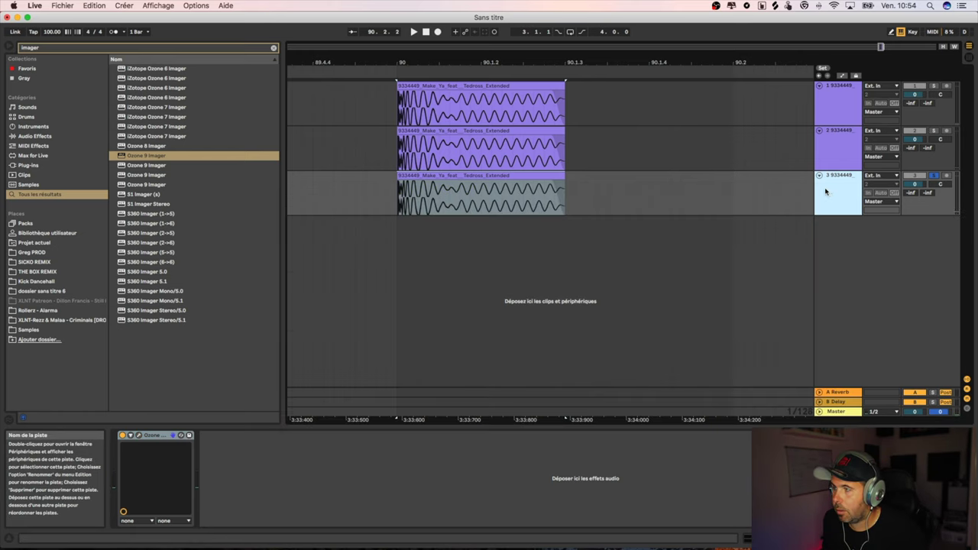
right_click(829, 191)
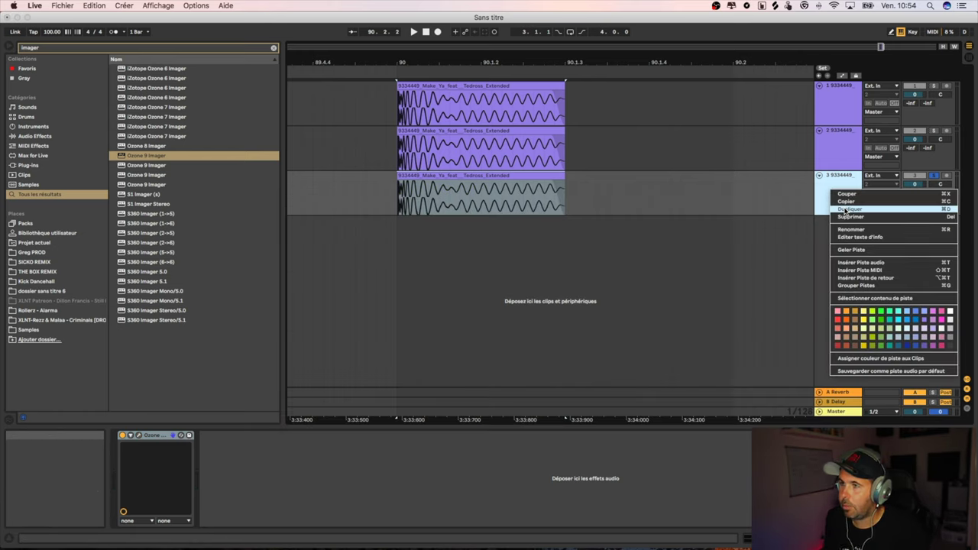
left_click(848, 209)
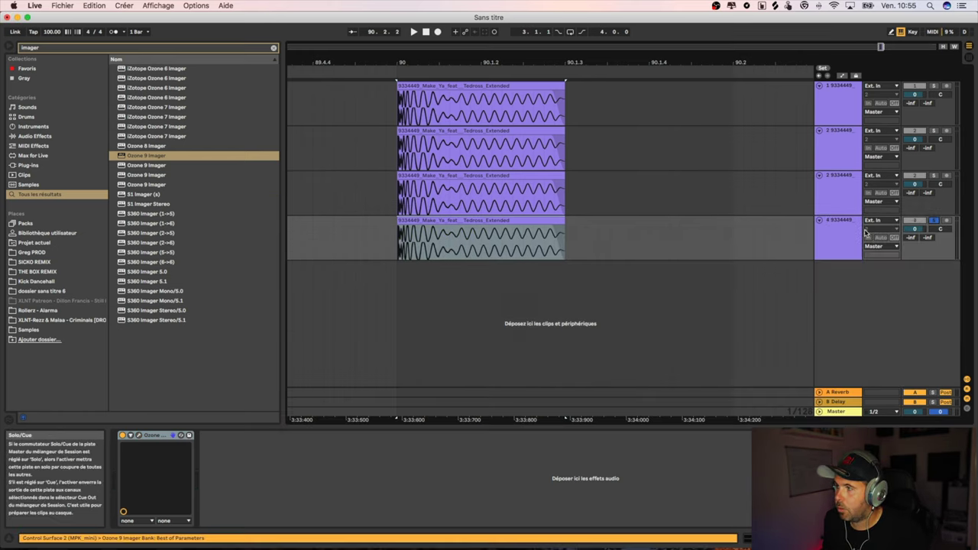
Step: Solo the fourth band in the fourth kick track's Imager, audition it and close the plug-in window
left_click(139, 437)
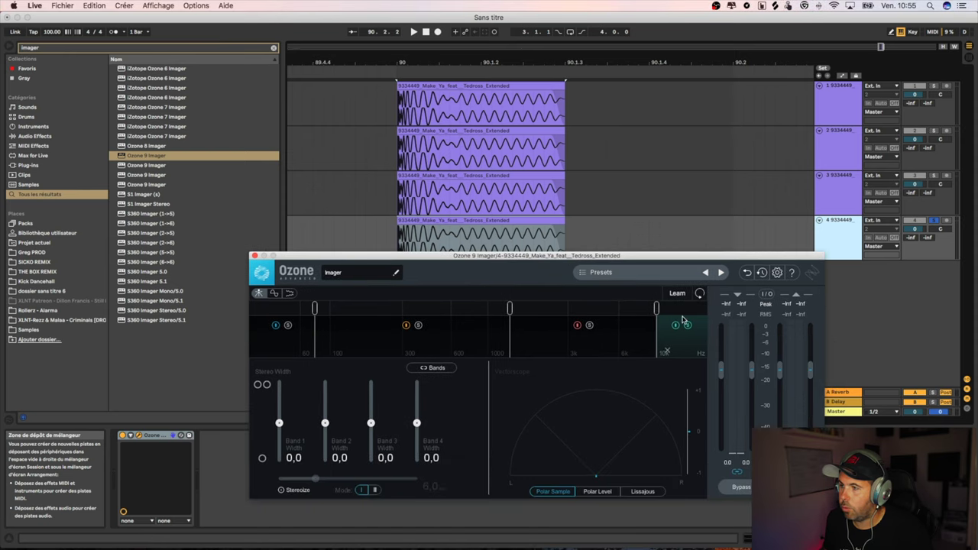
key("space")
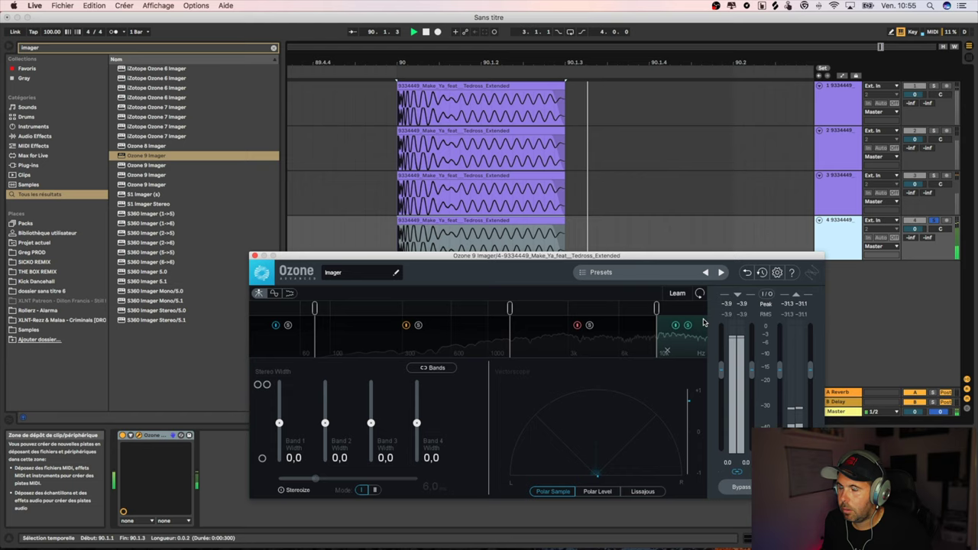
key("space")
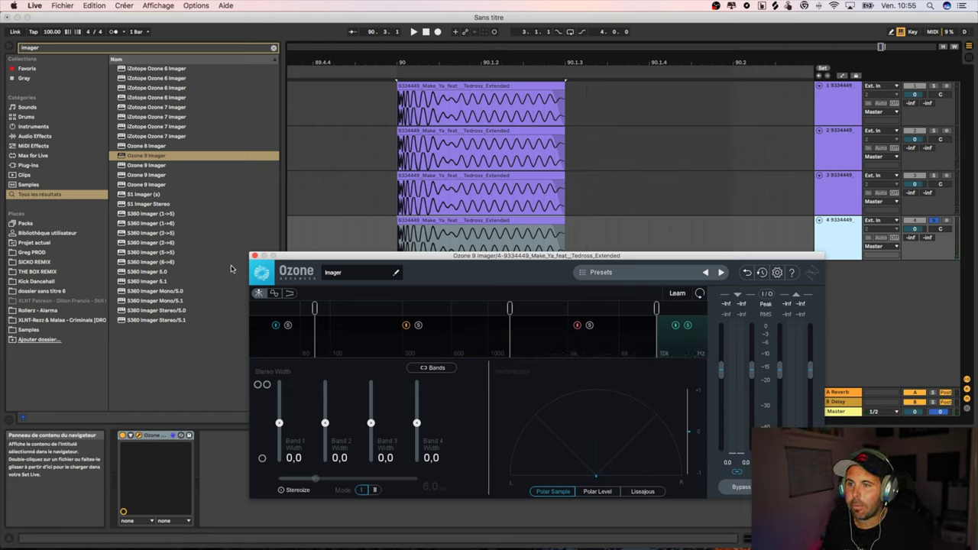
left_click(255, 256)
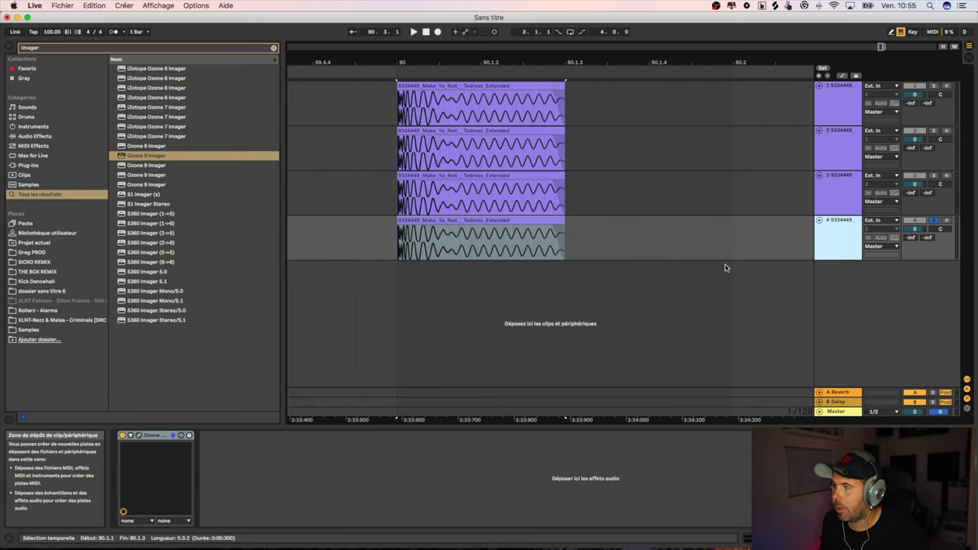
Step: Rename the first kick track SUB and the second one CORP
left_click(848, 113)
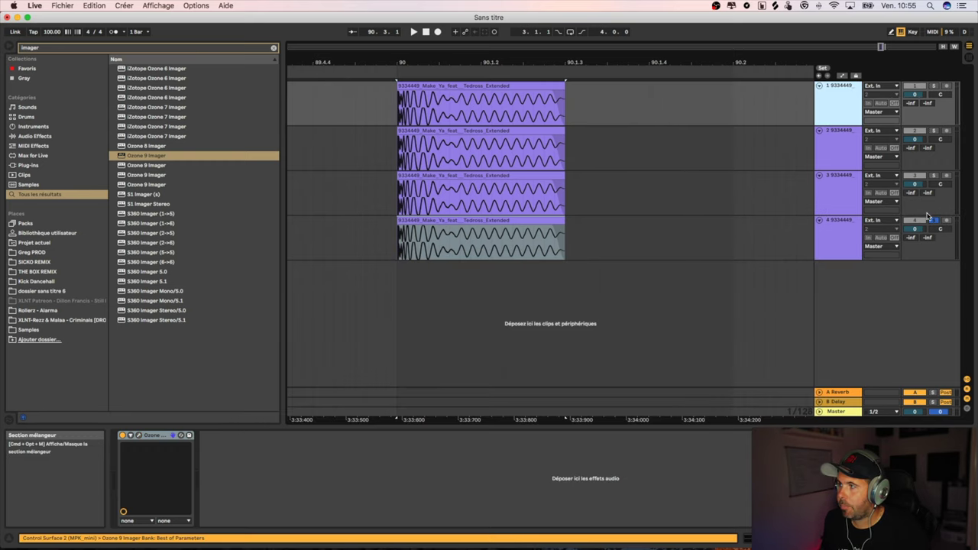
right_click(846, 110)
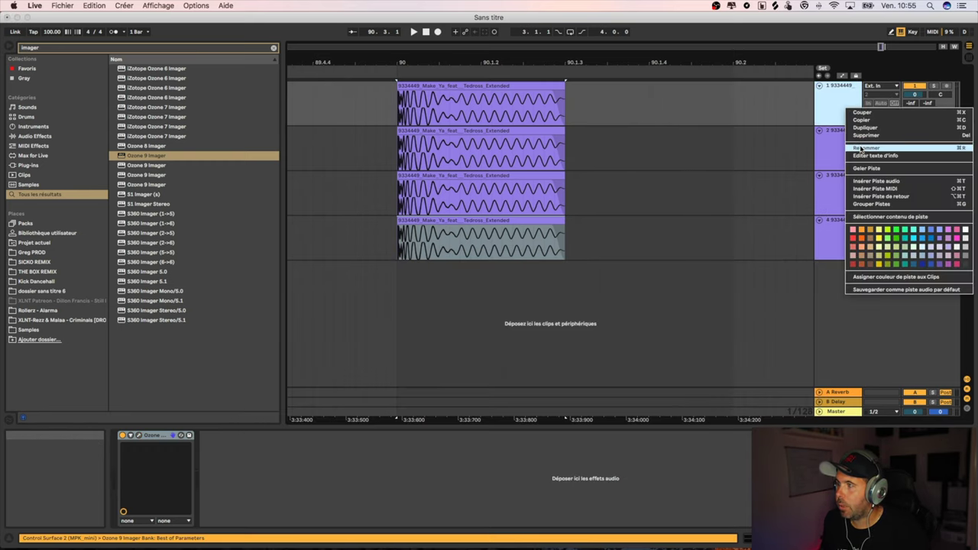
left_click(861, 149)
type("SUB")
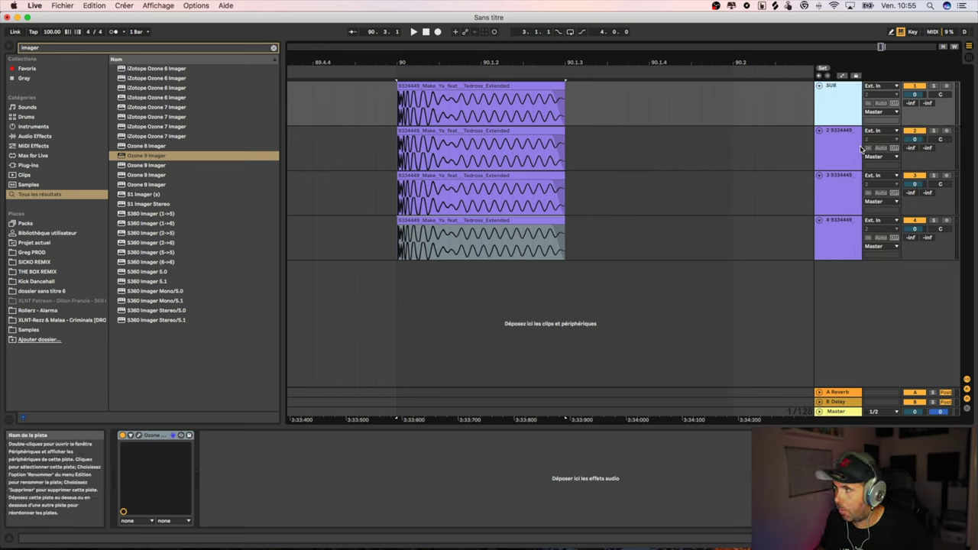
right_click(845, 145)
left_click(850, 182)
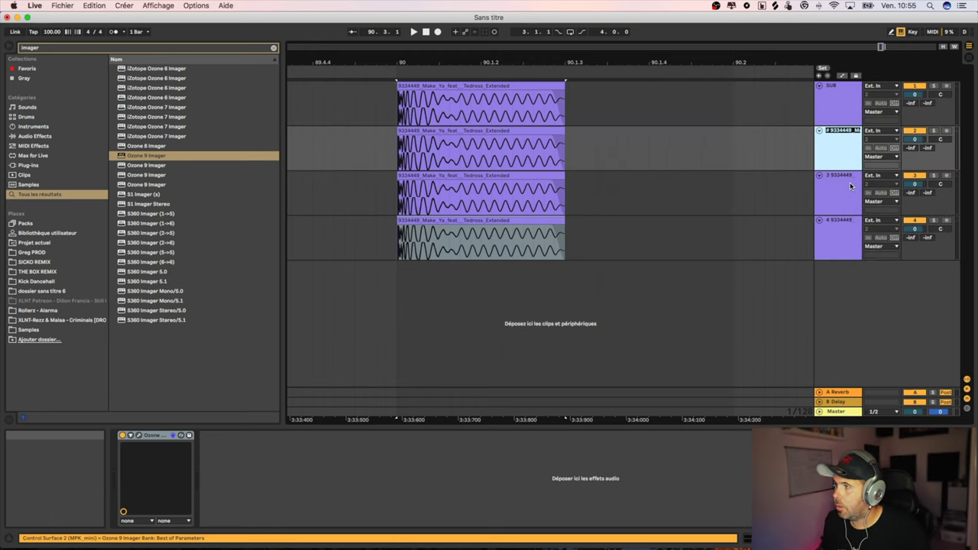
type("CORP")
key("Return")
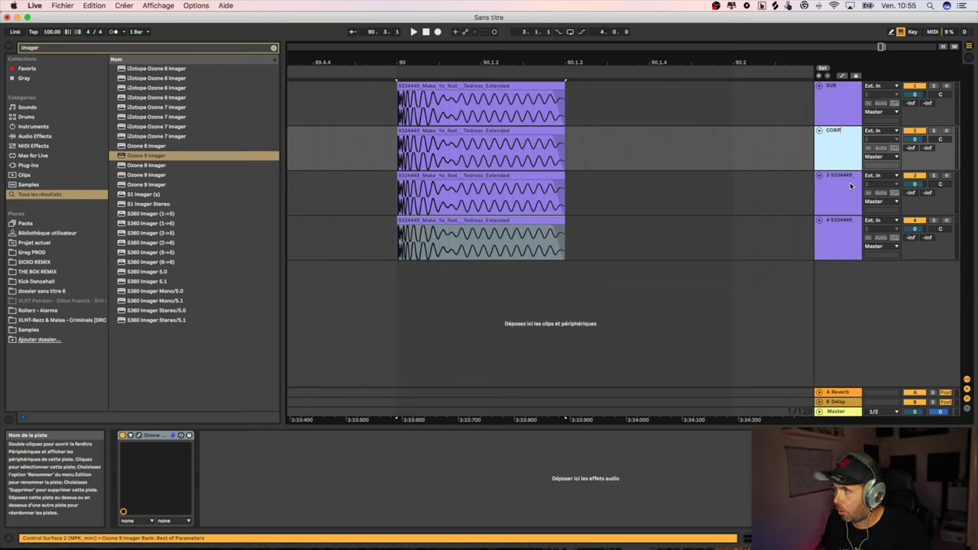
Step: Rename the third kick track MID and the fourth one HI
right_click(850, 186)
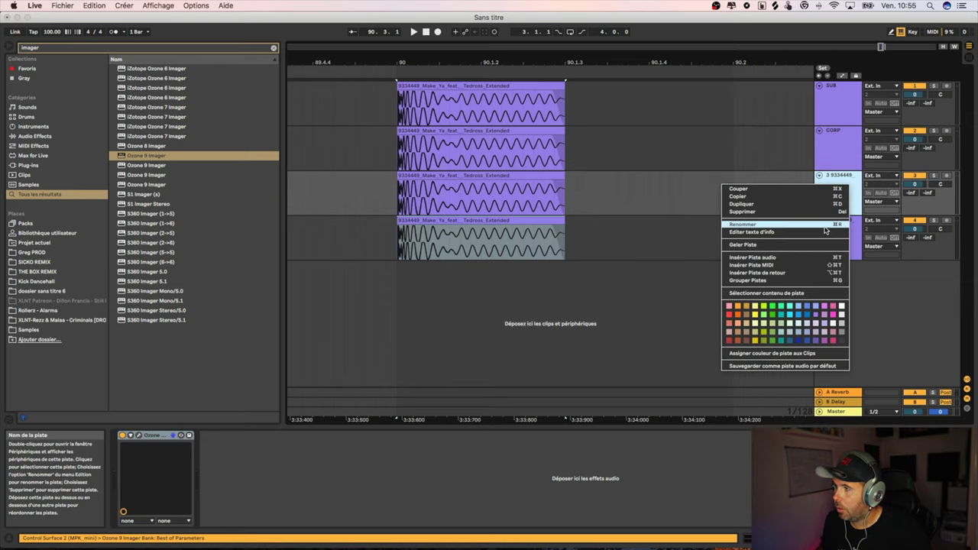
left_click(769, 225)
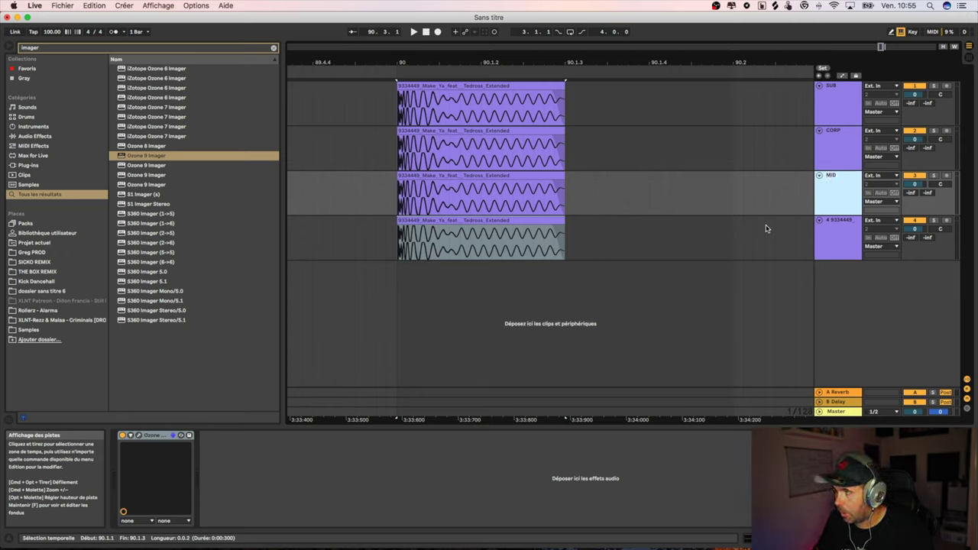
right_click(843, 232)
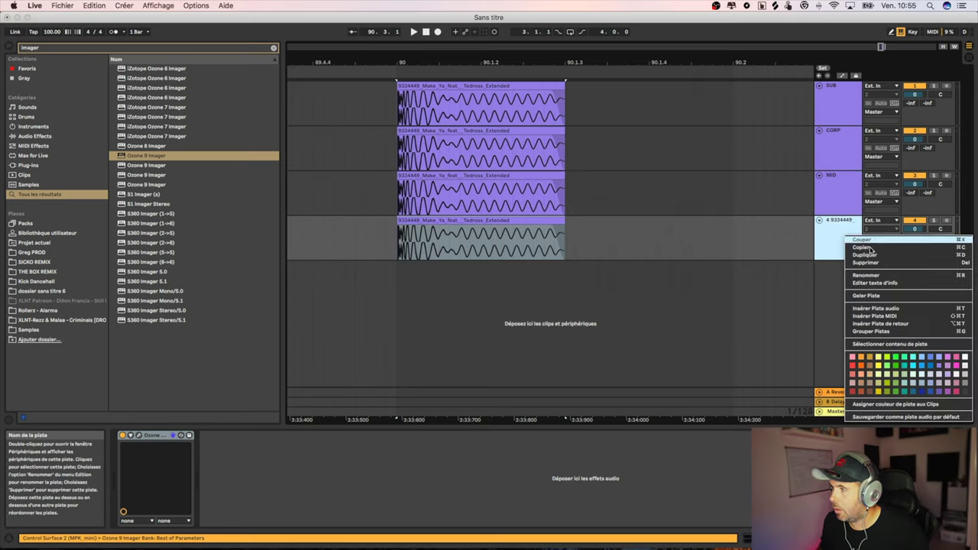
left_click(875, 277)
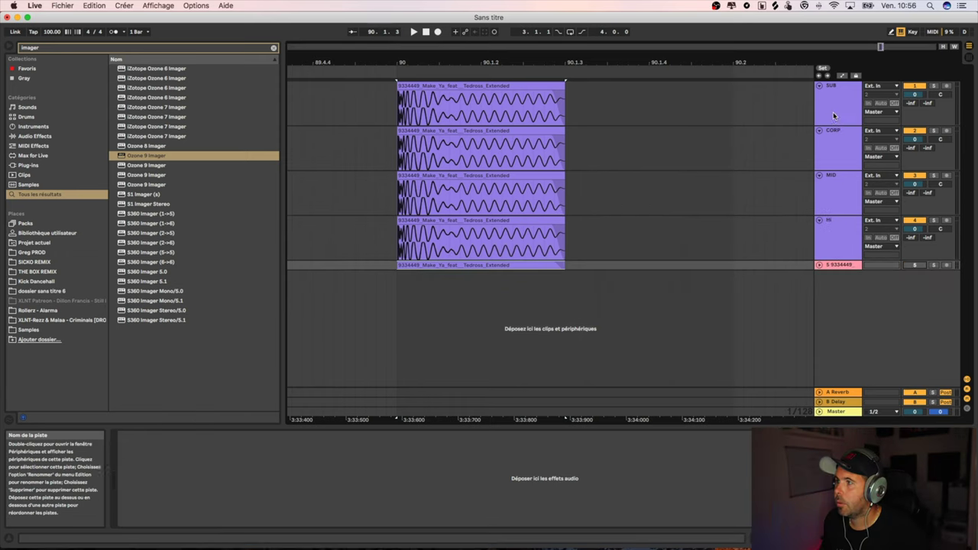
left_click(834, 114)
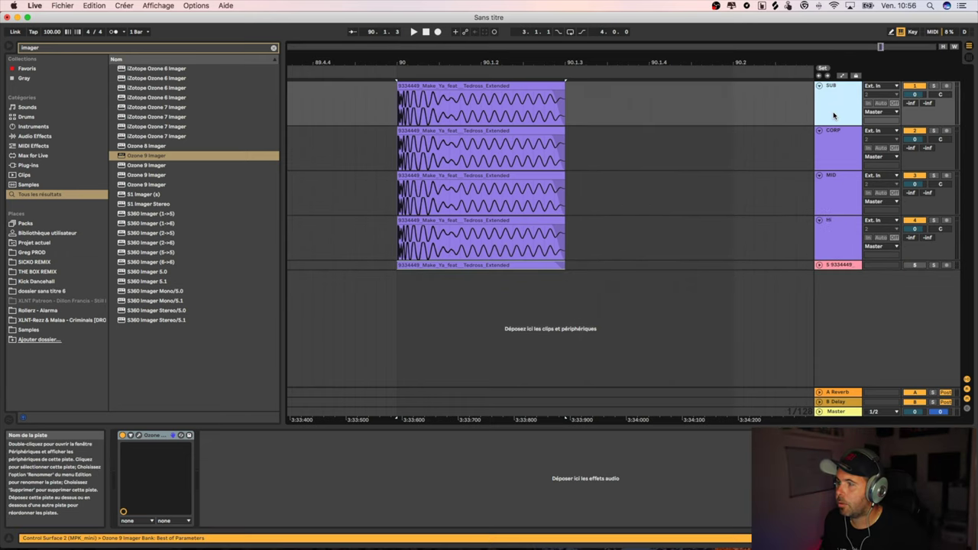
left_click(836, 237, "shift")
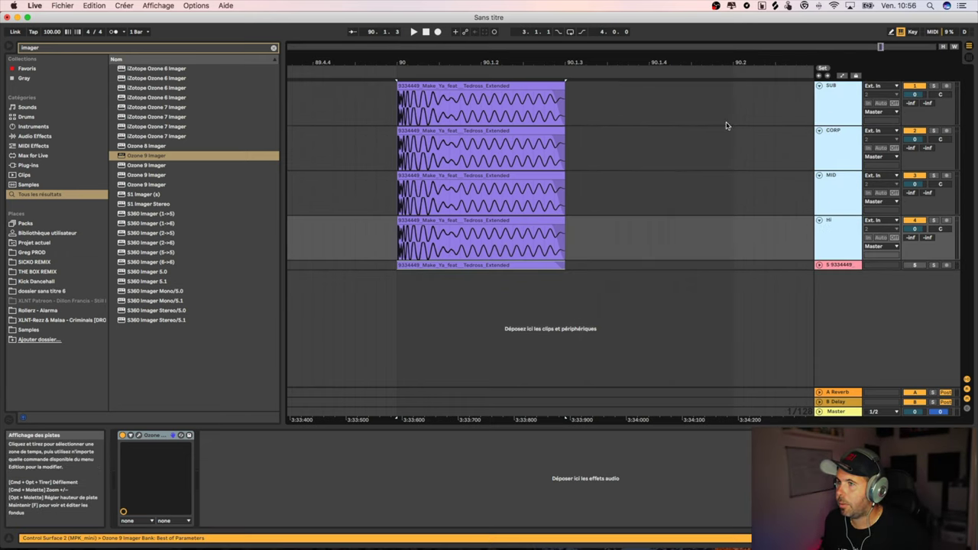
right_click(850, 114)
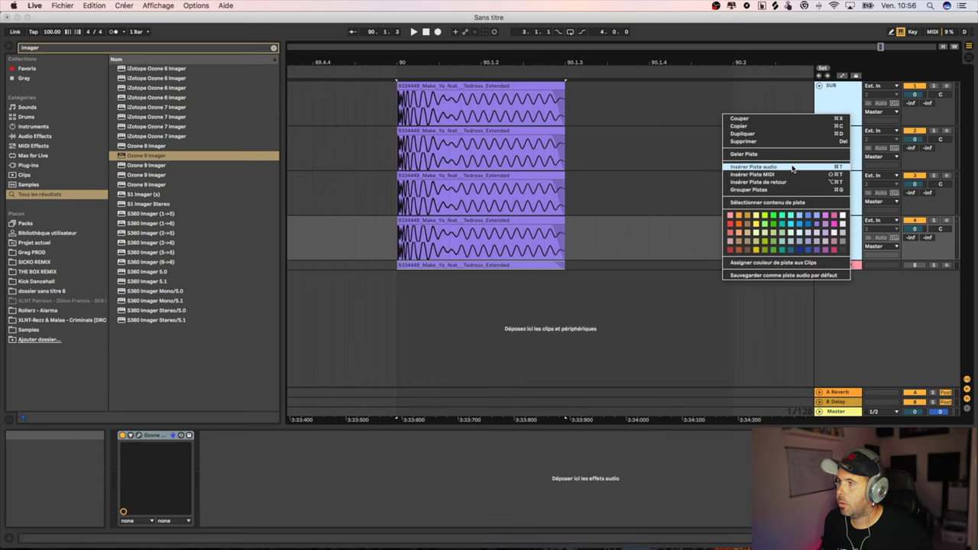
left_click(833, 126)
Step: Check that each band track carries an Imager, and inspect the band split in the HI track's plug-in window
left_click(832, 103)
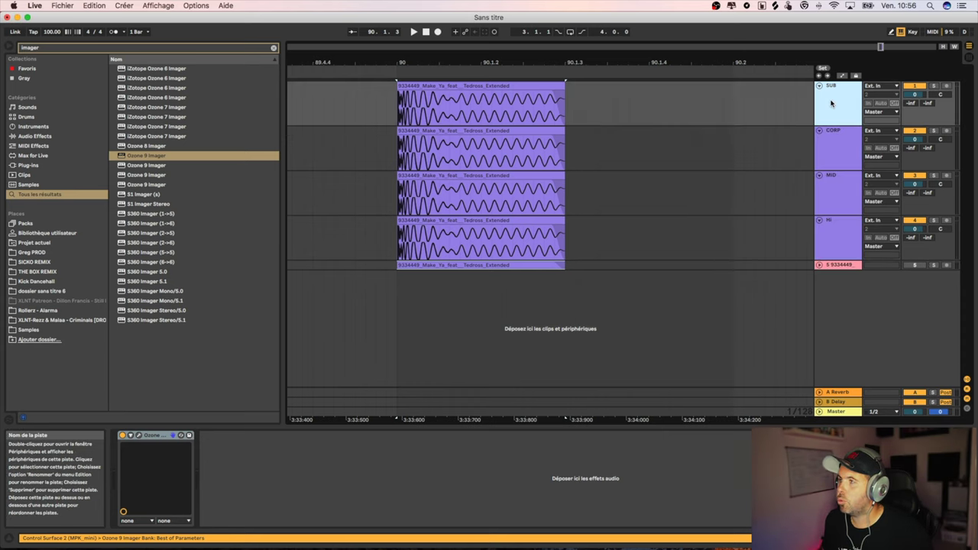
left_click(835, 150)
left_click(835, 205)
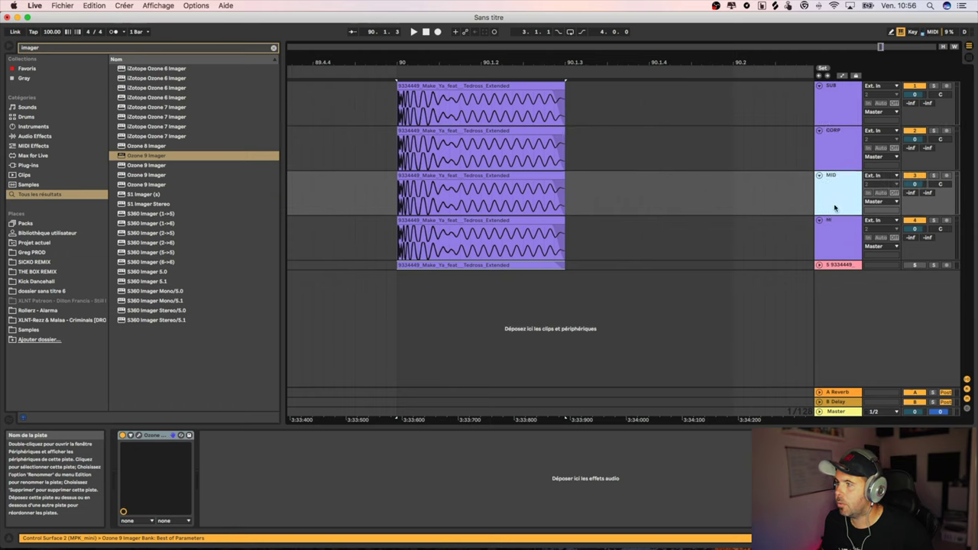
left_click(835, 238)
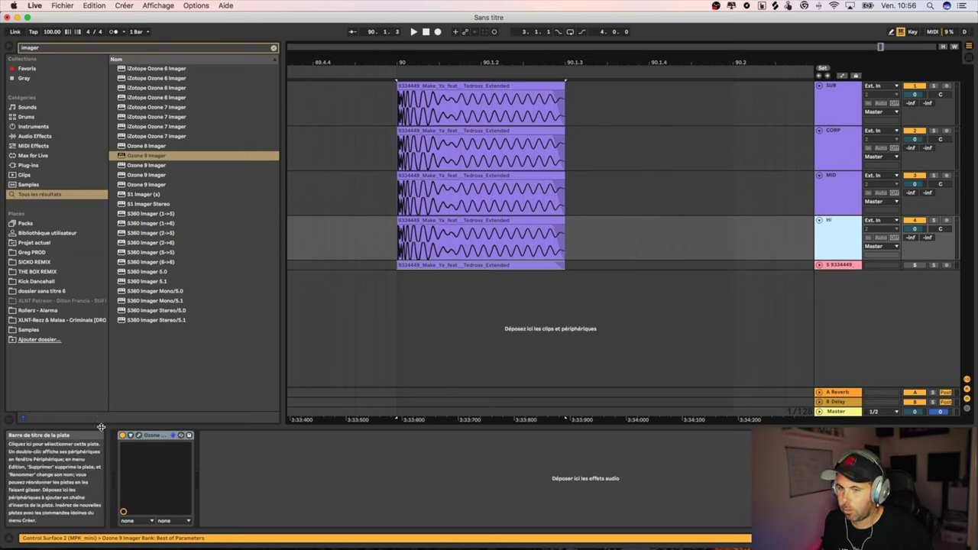
left_click(139, 435)
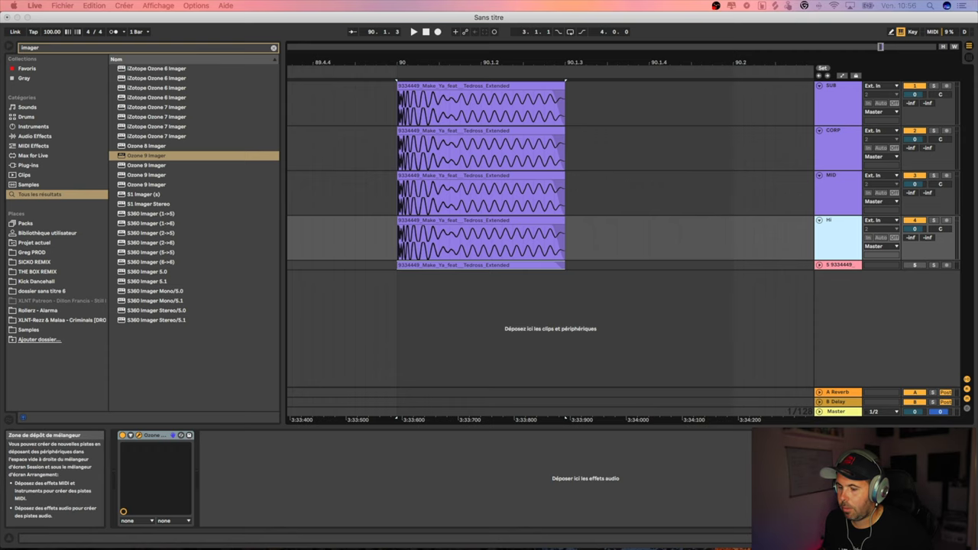
left_click(550, 329)
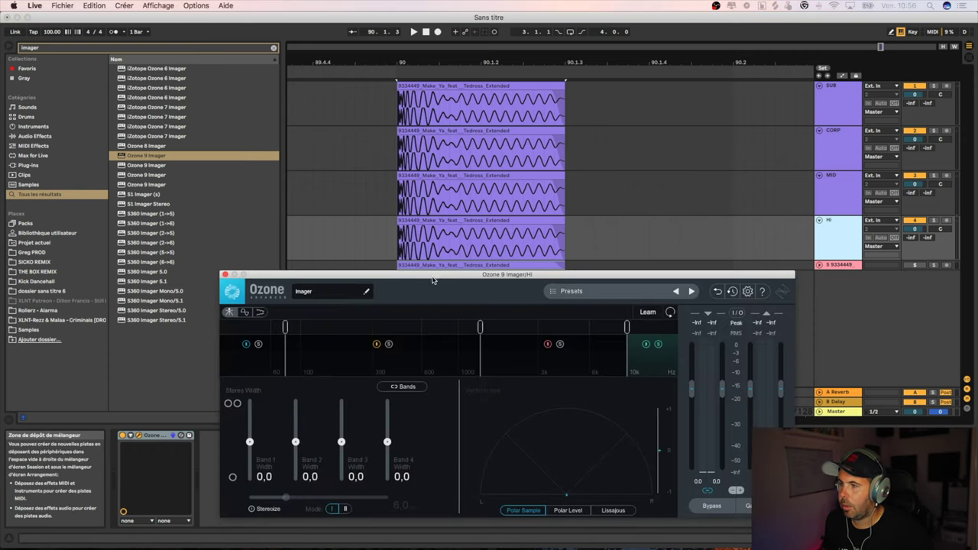
left_click_drag(439, 278, 438, 209)
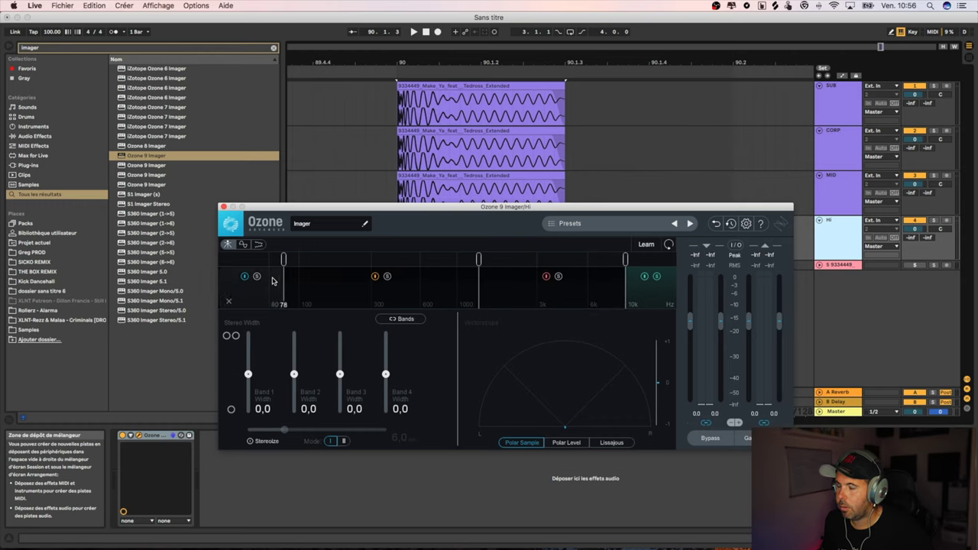
left_click(223, 207)
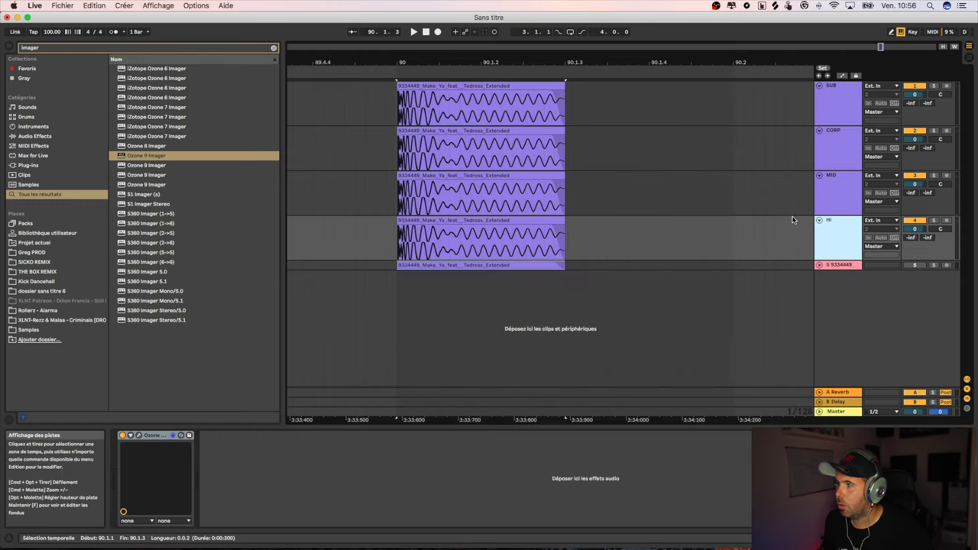
Step: Freeze the SUB, CORP, MID and HI tracks together and flatten them to audio
left_click(838, 106, "shift")
right_click(839, 106)
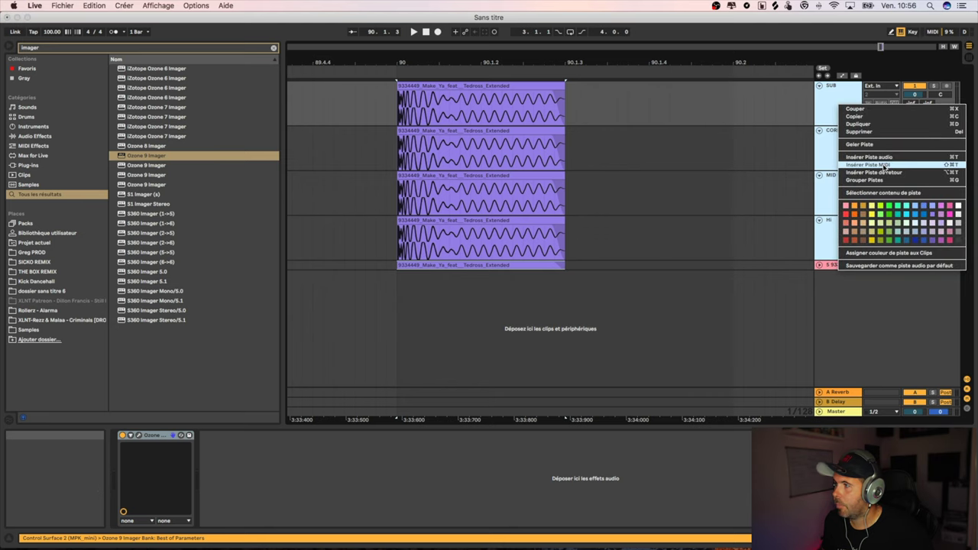
left_click(882, 145)
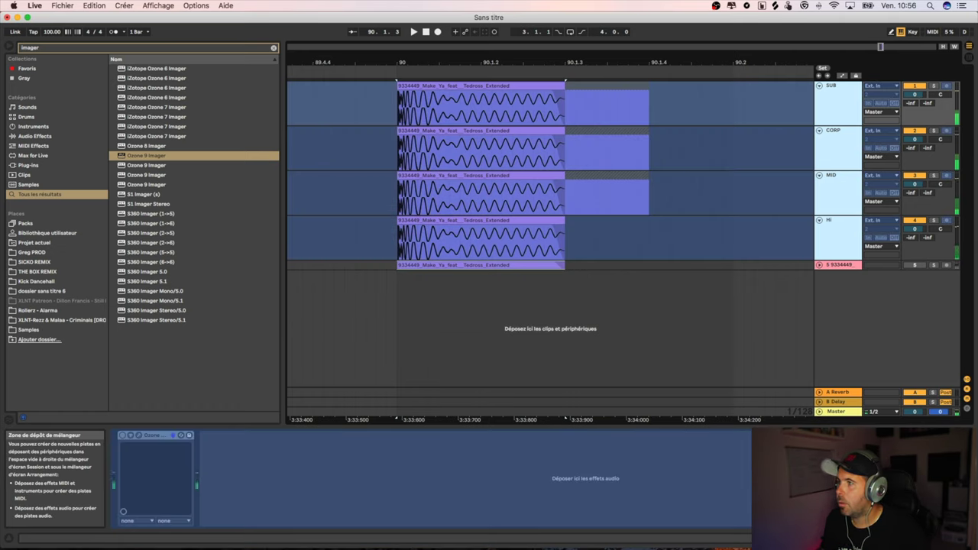
right_click(823, 108)
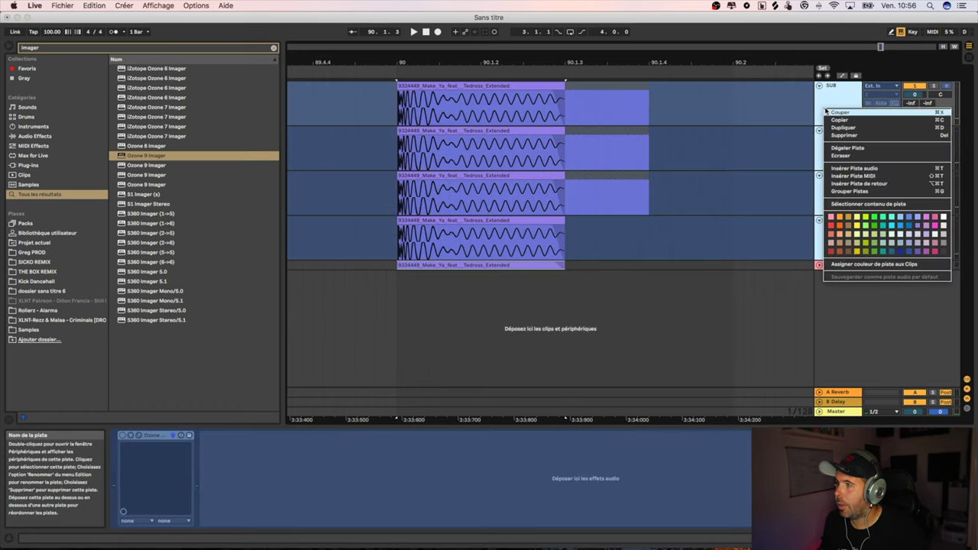
left_click(850, 157)
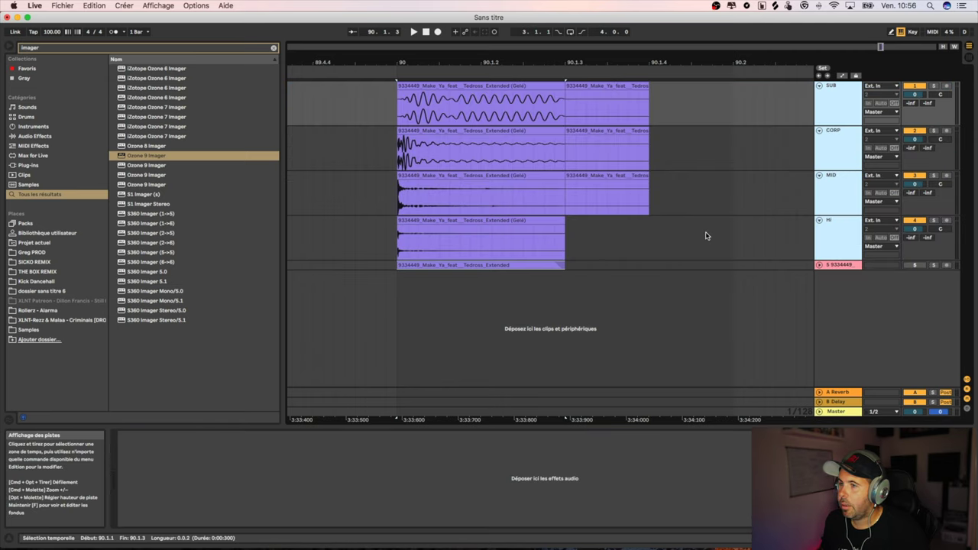
Step: Delete the leftover tail clips after 90.1.3 on the flattened band tracks
left_click_drag(702, 237, 569, 107)
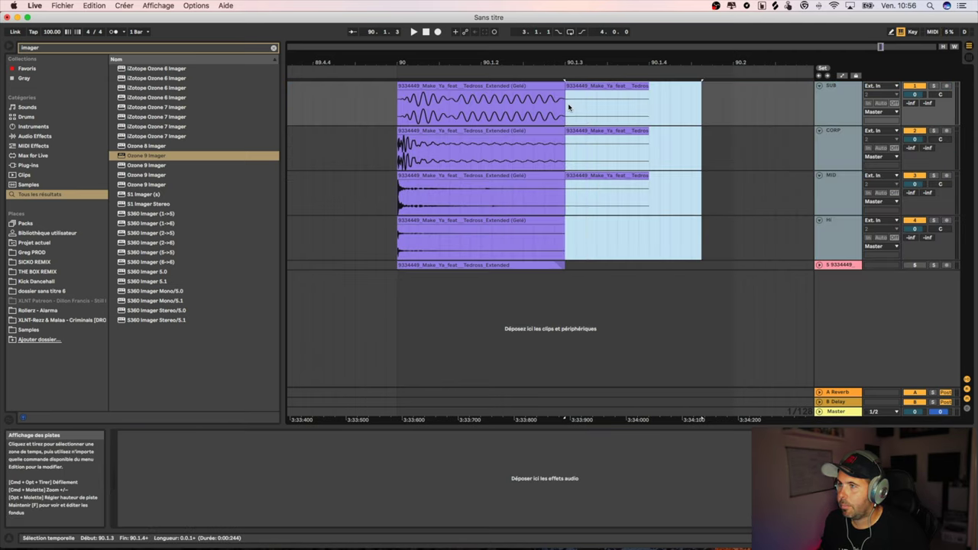
key("Delete")
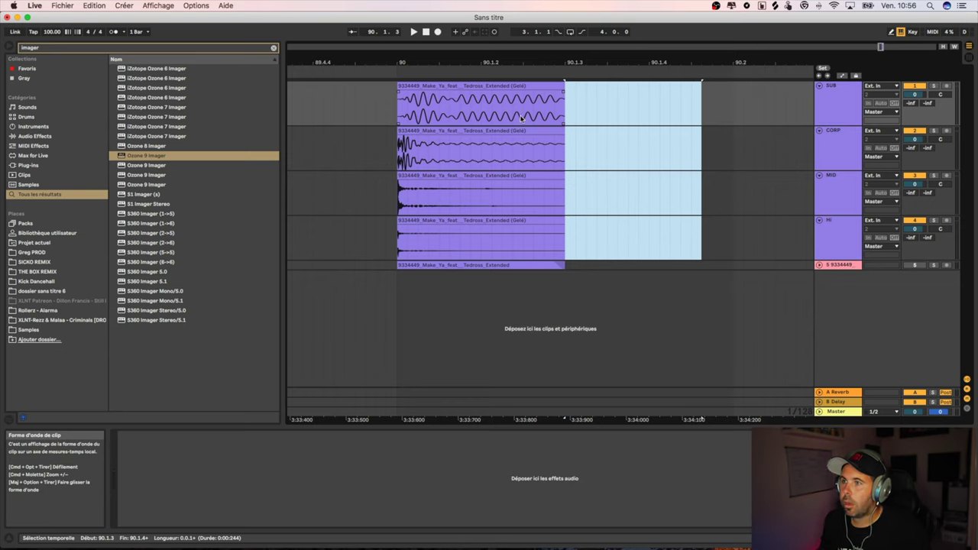
Step: Play the flattened kick layers from just before bar 90, and audition the SUB track soloed
left_click(386, 104)
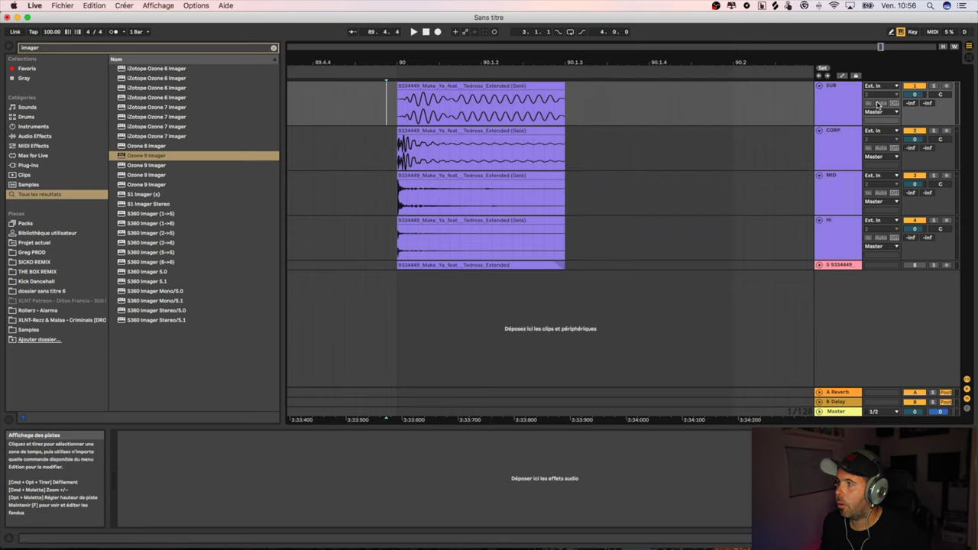
key("space")
key("space")
key("space")
key("space")
key("space")
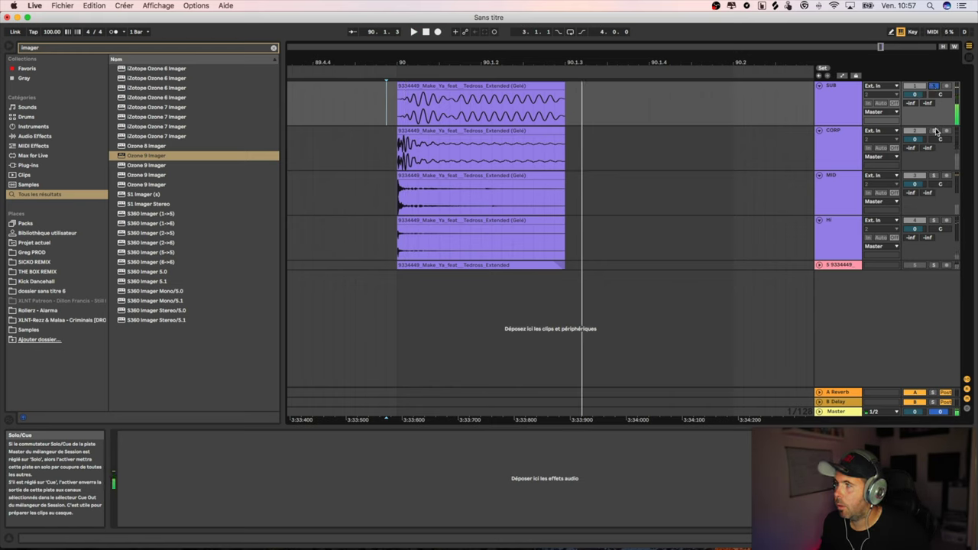
Step: Solo the CORP track and audition it several times from just before bar 90
key("space")
key("space")
key("space")
key("space")
key("space")
key("space")
key("space")
key("space")
key("space")
key("space")
key("space")
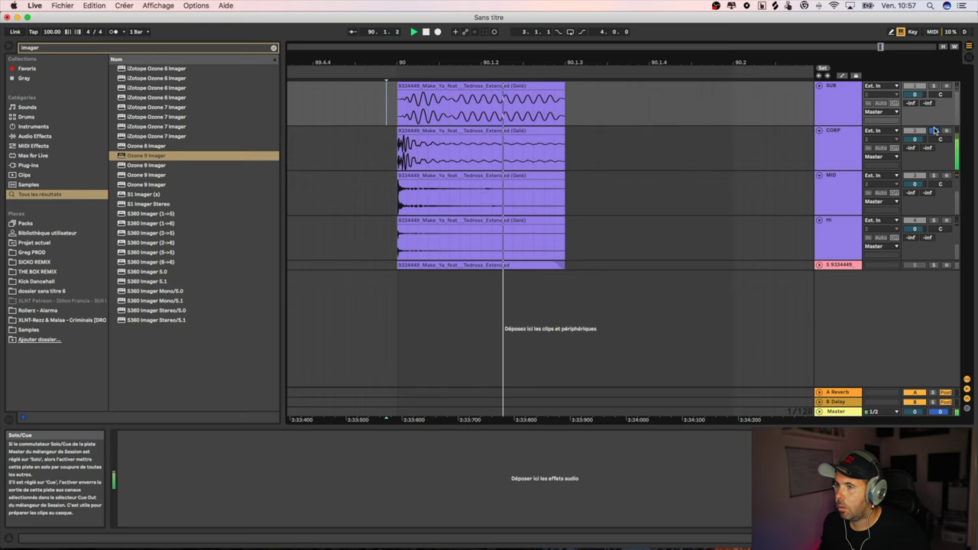
key("space")
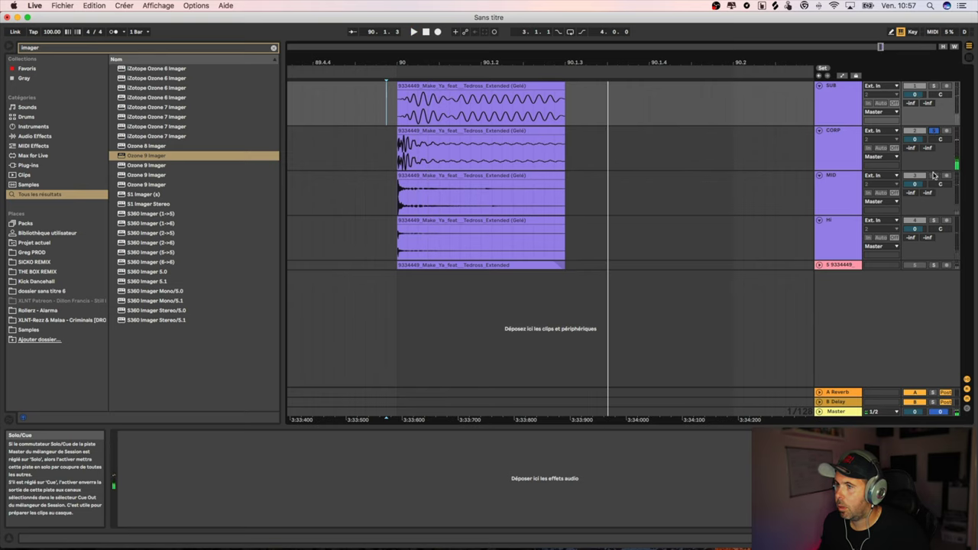
Step: Audition the MID track soloed several times, and the HI track soloed
key("space")
key("space")
key("space")
key("space")
key("space")
key("space")
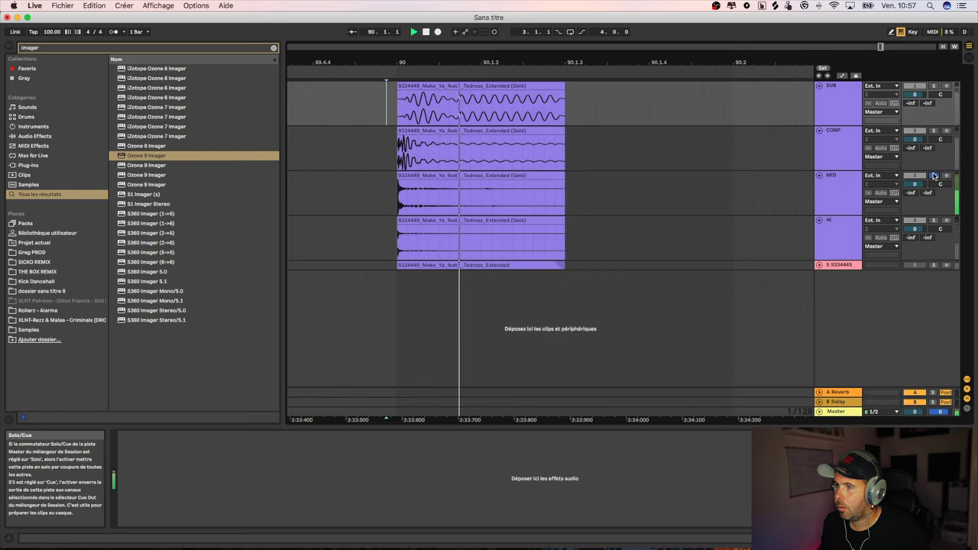
key("space")
key("space")
key("space")
key("space")
key("space")
key("space")
key("space")
left_click(934, 220)
key("space")
Step: Play the four layers together and compare them by ear with the original kick track soloed
left_click_drag(403, 62, 406, 89)
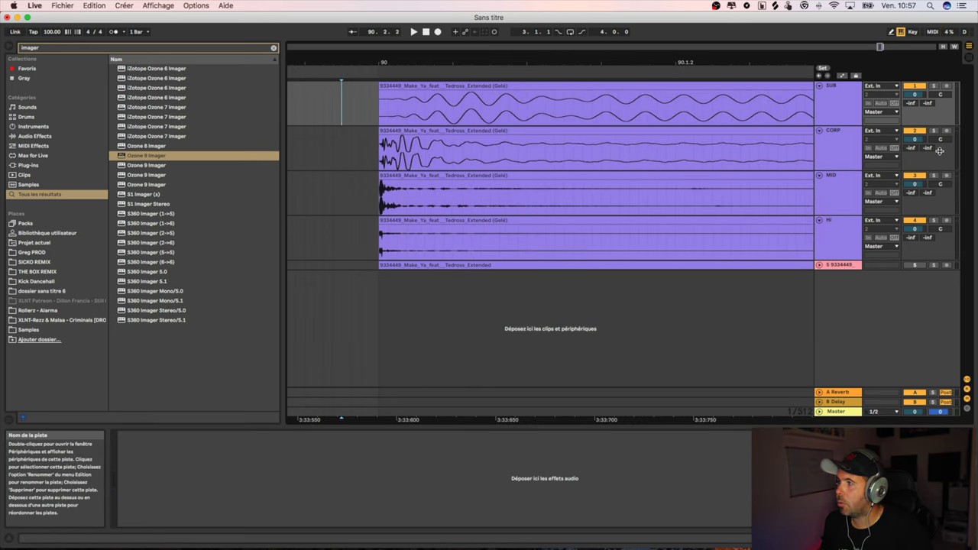
left_click(350, 149)
key("space")
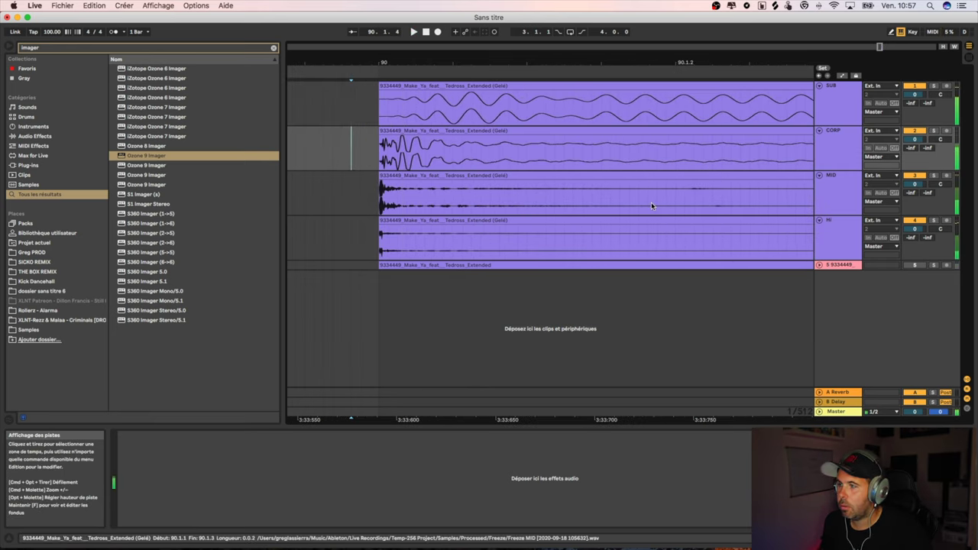
left_click(933, 265)
key("space")
left_click(933, 265)
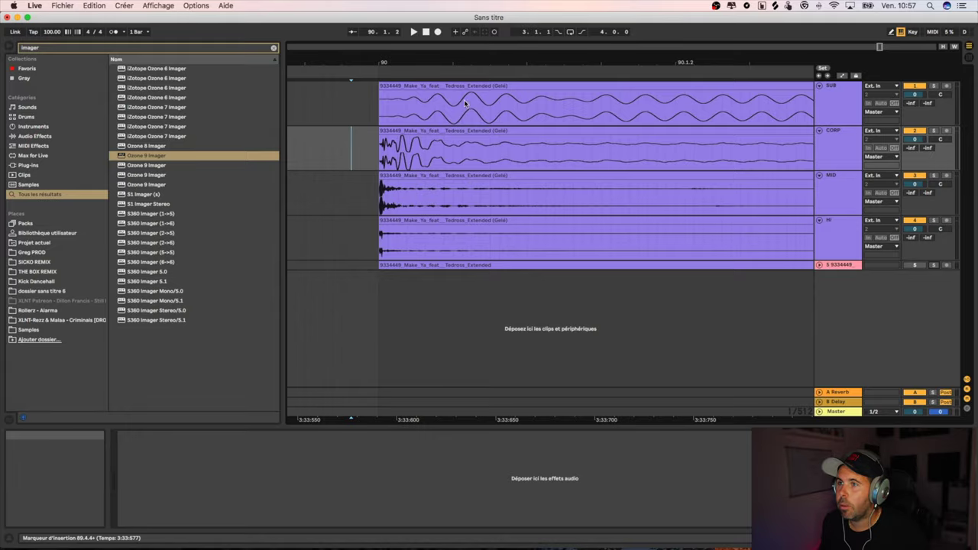
Step: Add a short fade-in at the start of the SUB clip
left_click(415, 108)
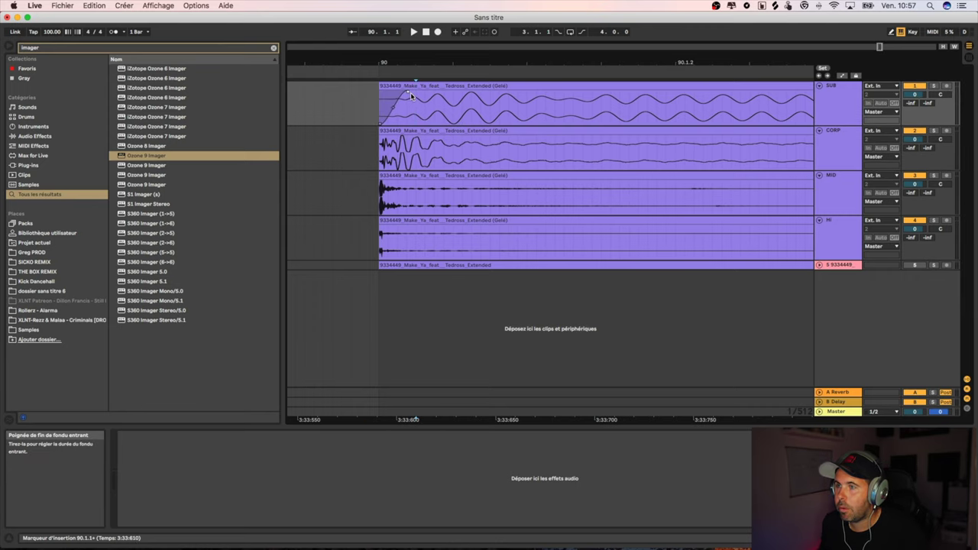
left_click_drag(552, 59, 544, 24)
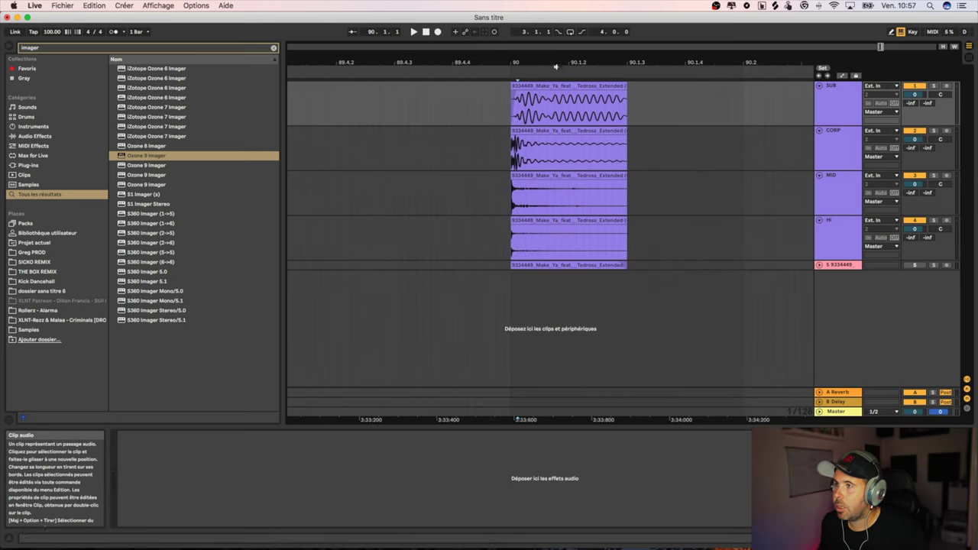
left_click_drag(557, 63, 558, 75)
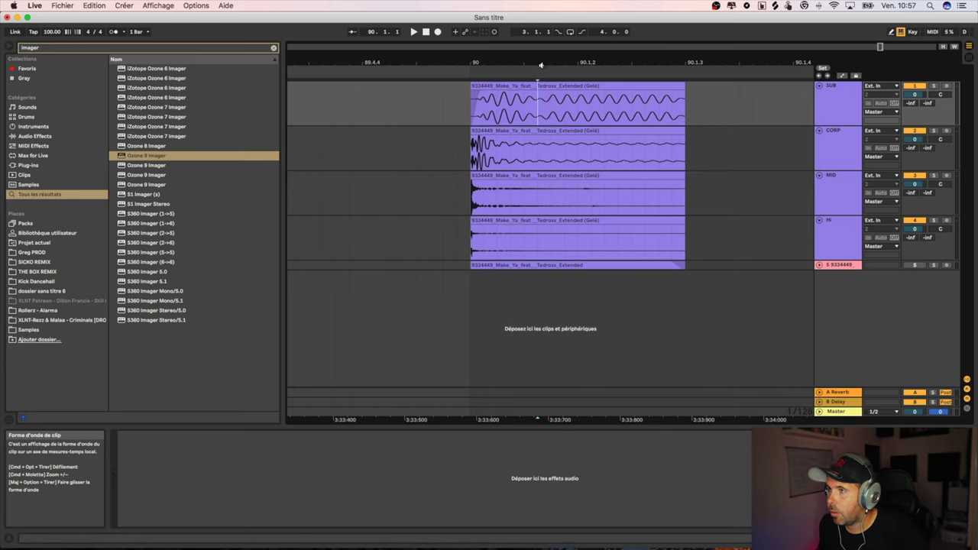
Step: Delete the tails of the SUB, CORP, MID and HI clips, keeping about the first 103 ms, and play the shortened kick
left_click_drag(541, 64, 563, 117)
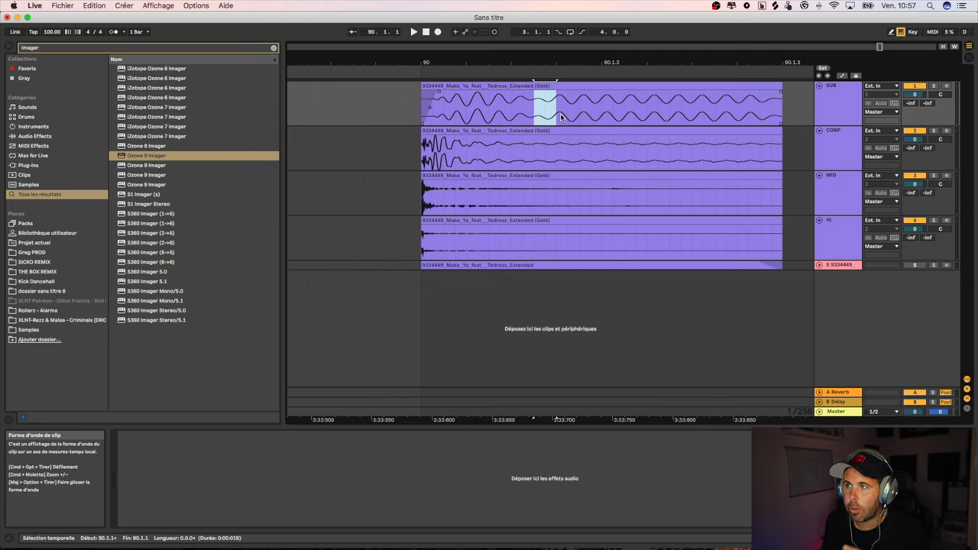
left_click(537, 117)
mouse_move(547, 110)
left_mouse_down()
mouse_move(557, 115)
mouse_move(544, 222)
mouse_move(796, 233)
left_mouse_up()
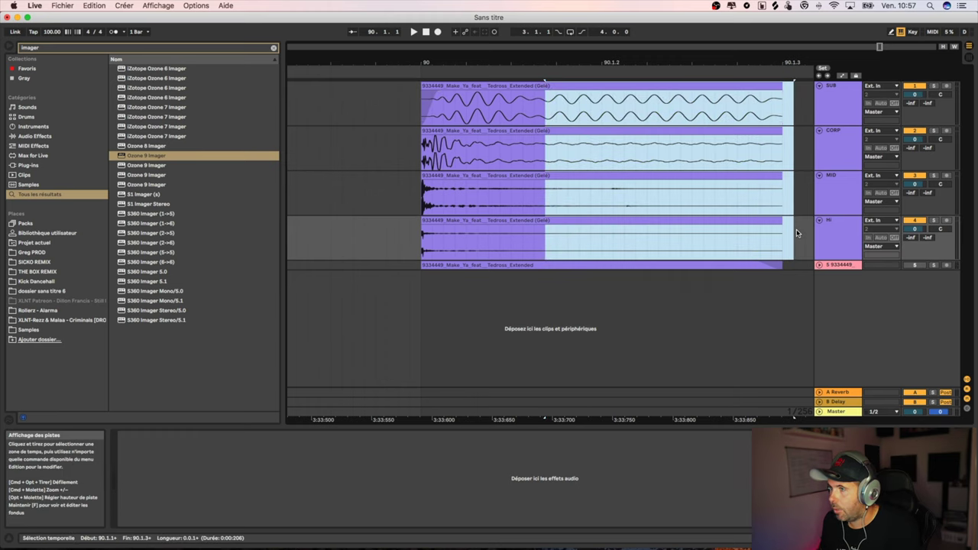
key("Delete")
left_click(413, 177)
key("space")
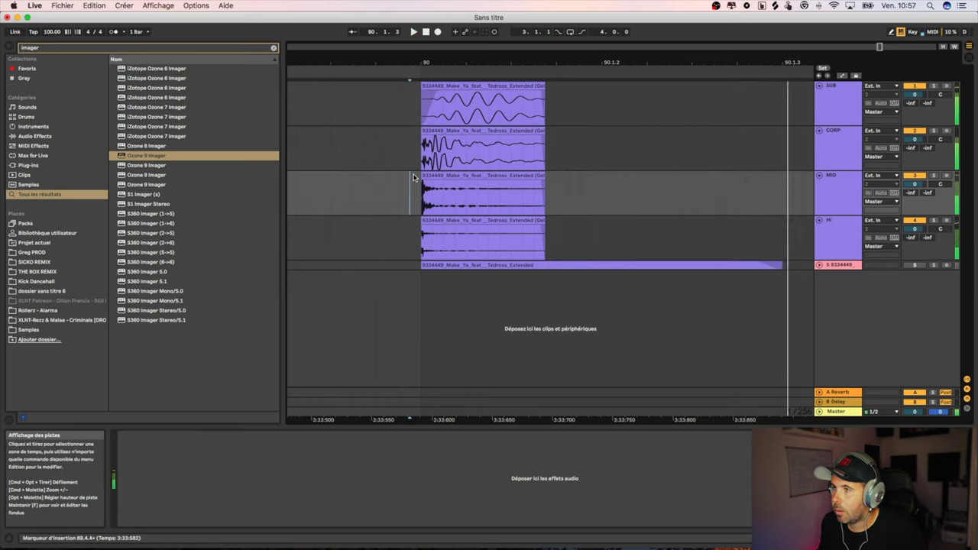
key("space")
Step: Adjust the short fade-outs at the ends of the SUB, CORP, MID and HI clips
left_click(539, 93)
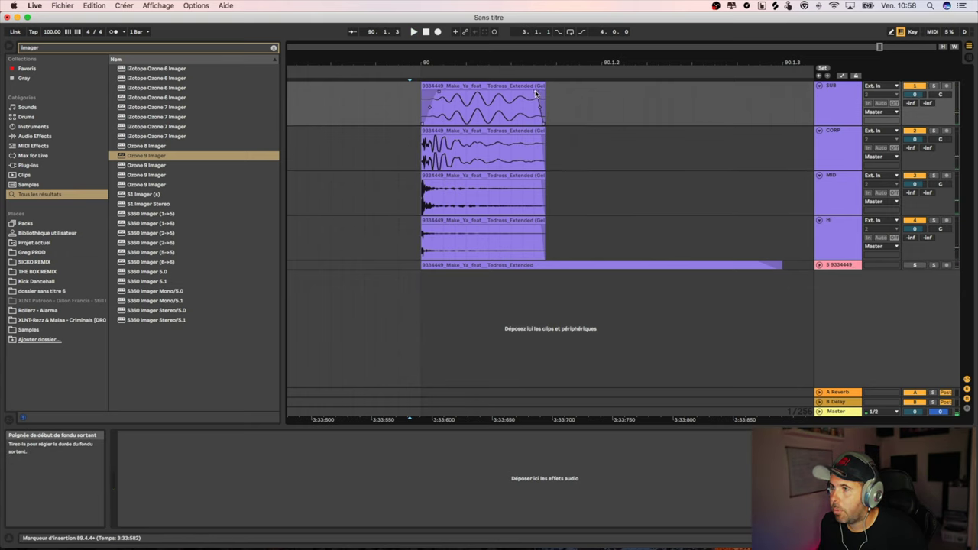
left_click(540, 140)
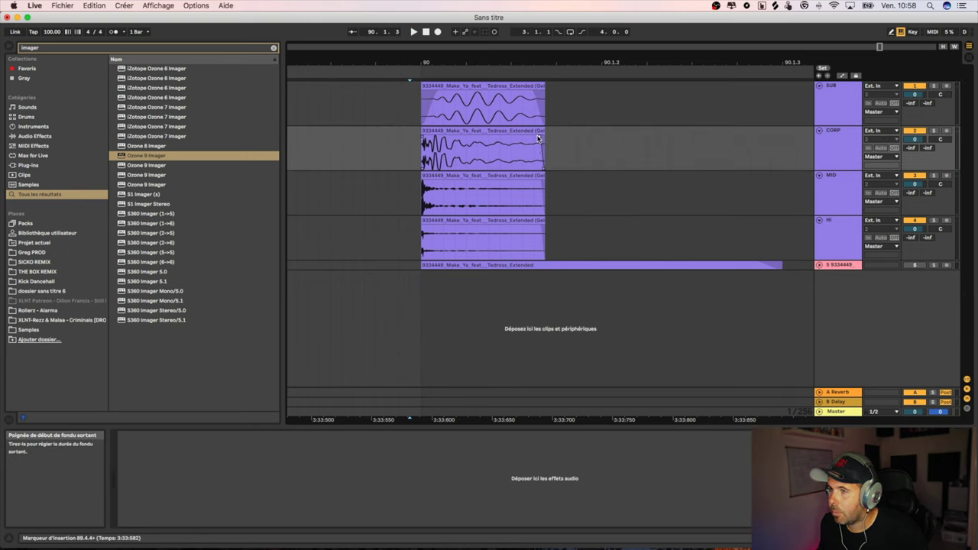
left_click(542, 192)
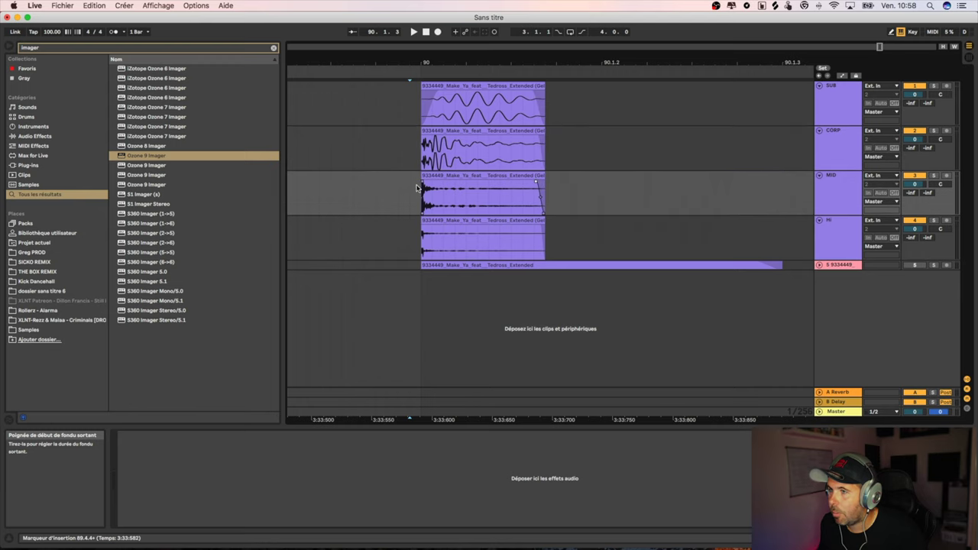
left_click(533, 230)
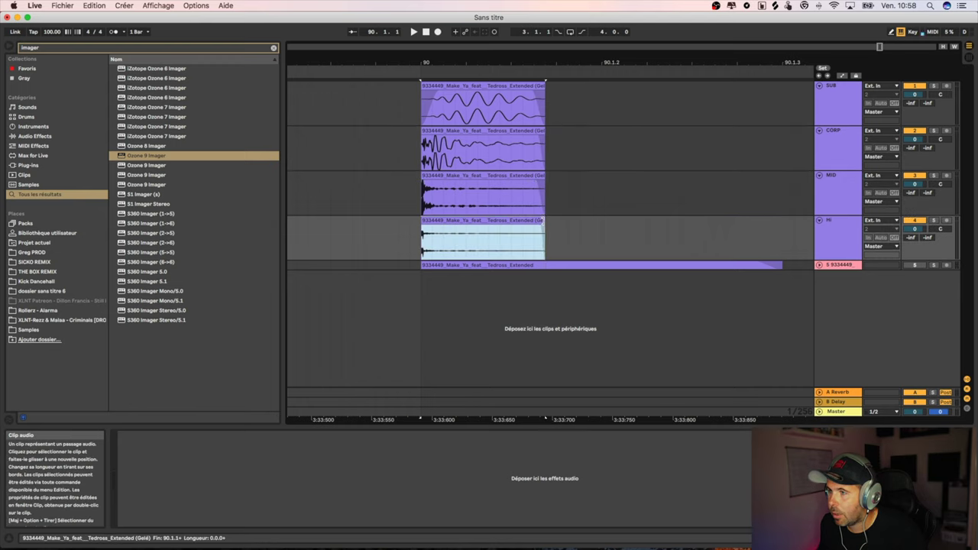
Step: Shorten the HI clip to about 47 ms, playing the kick with different clip lengths to compare them
left_click_drag(544, 233, 450, 221)
key("space")
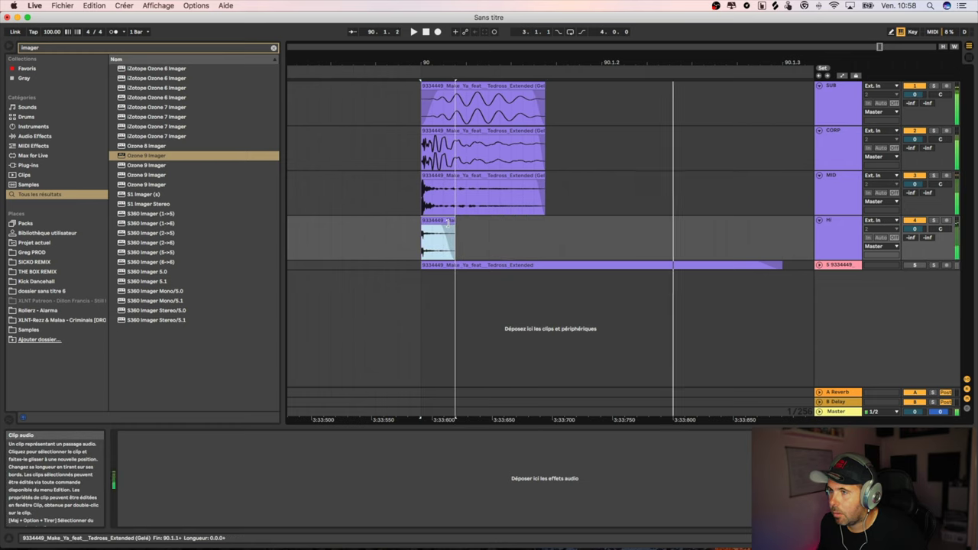
left_click(411, 232)
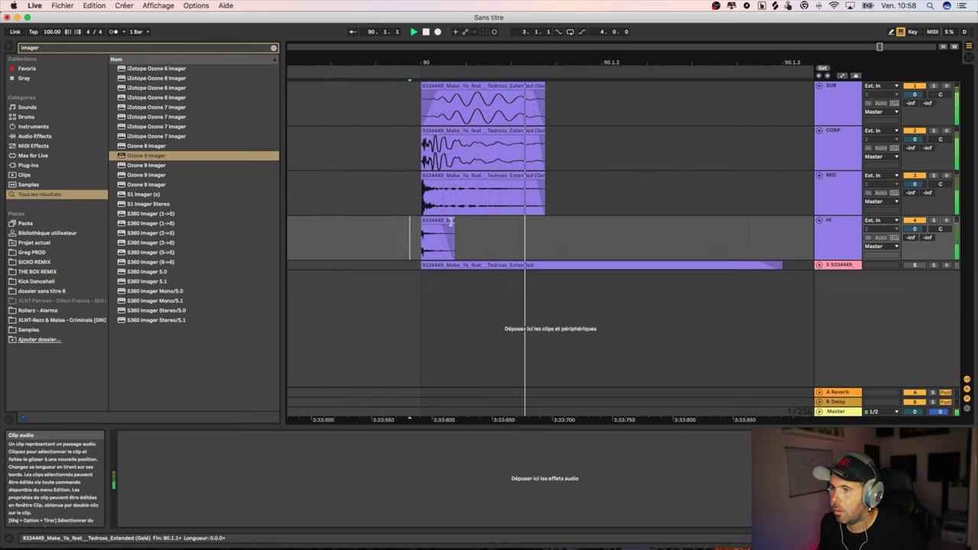
key("space")
left_click_drag(453, 221, 547, 222)
key("space")
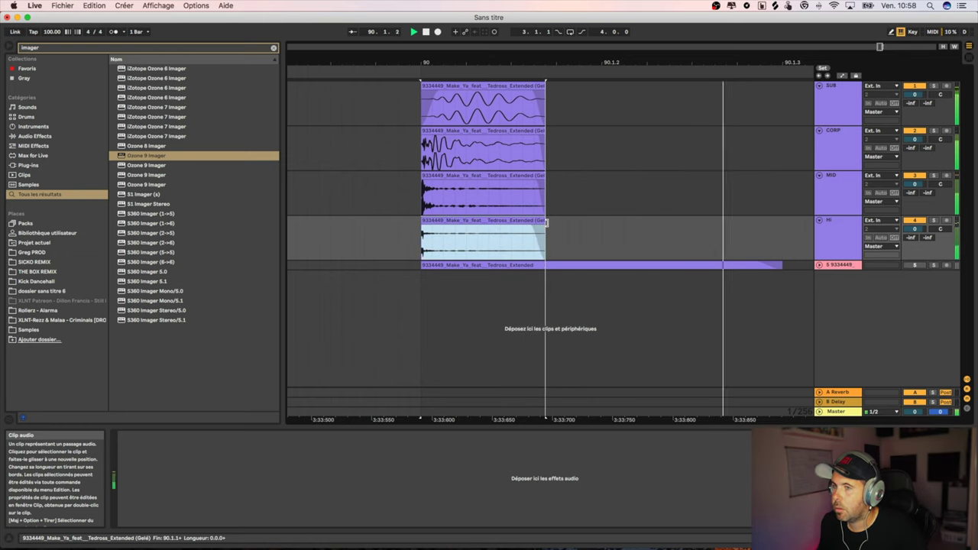
left_click_drag(546, 221, 477, 221)
key("space")
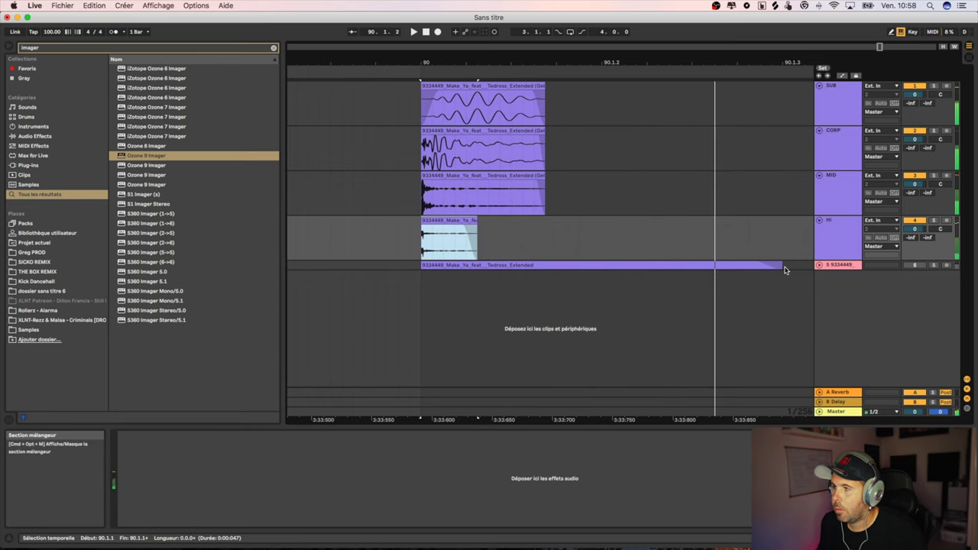
Step: Trim the original kick clip to end with the SUB, CORP and MID clips, and play it soloed
left_click_drag(783, 268, 543, 264)
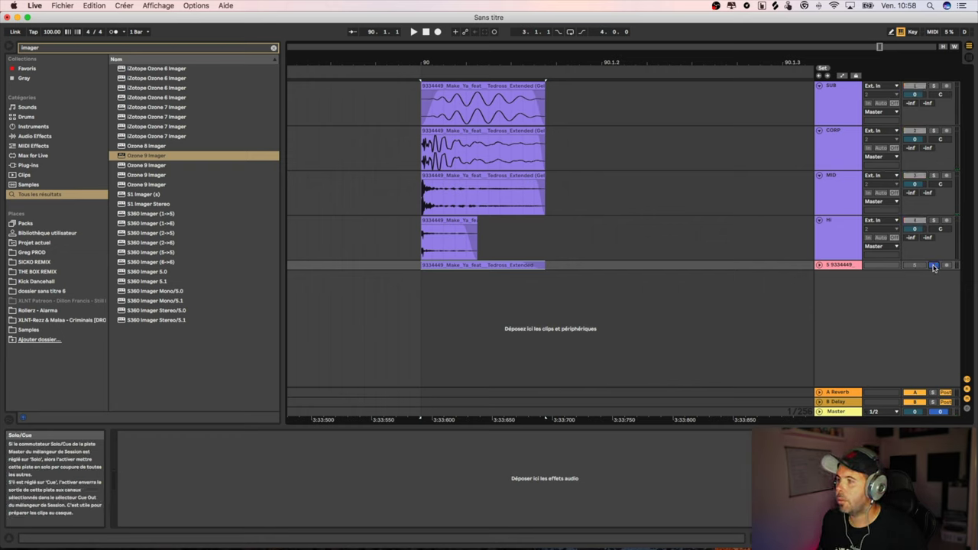
key("space")
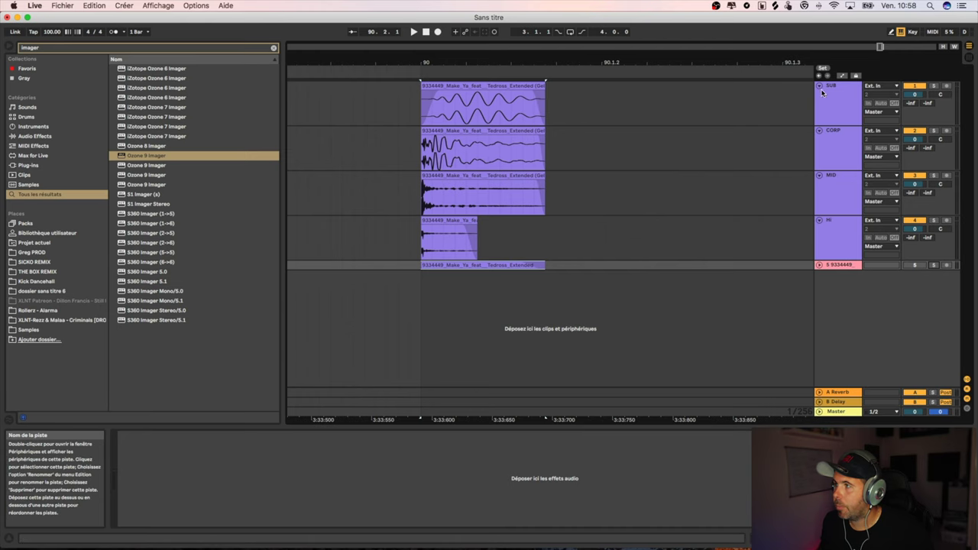
Step: Group the SUB, CORP, MID and HI tracks and name the group BRAINDED KI
left_click(823, 94)
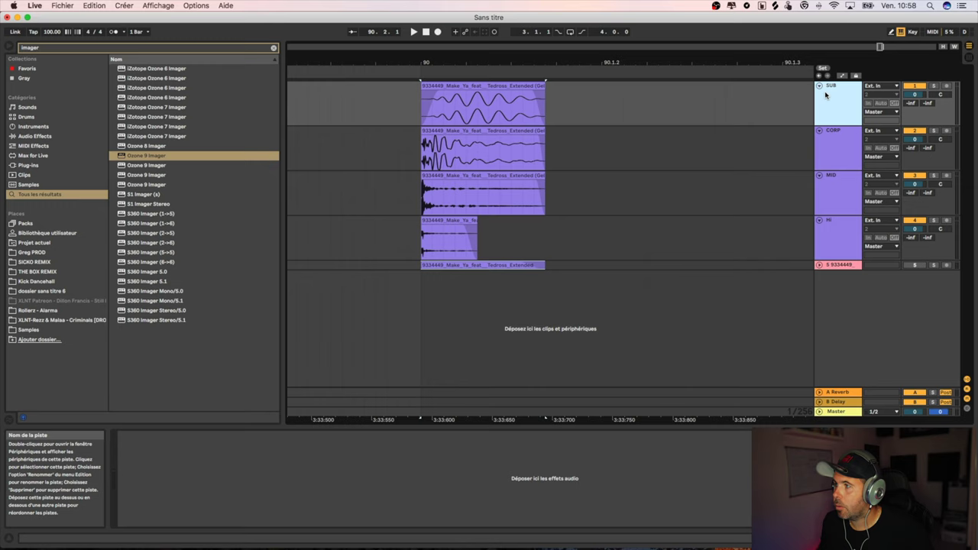
left_click(840, 244, "shift")
right_click(844, 120)
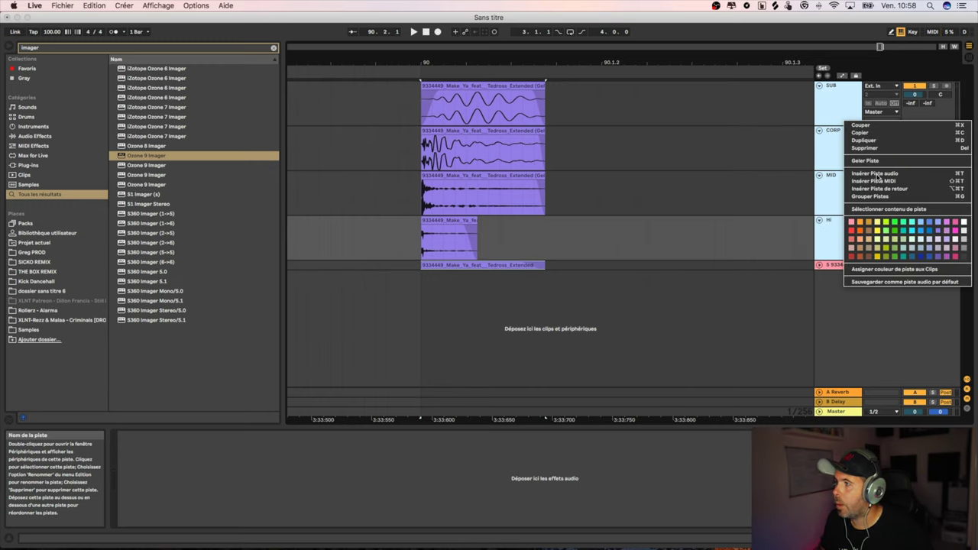
left_click(871, 196)
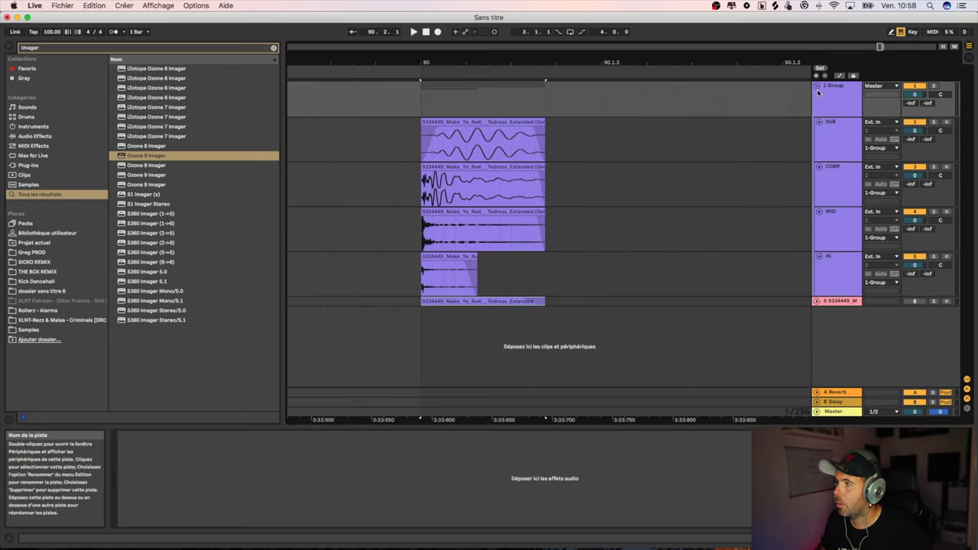
right_click(817, 91)
left_click(770, 131)
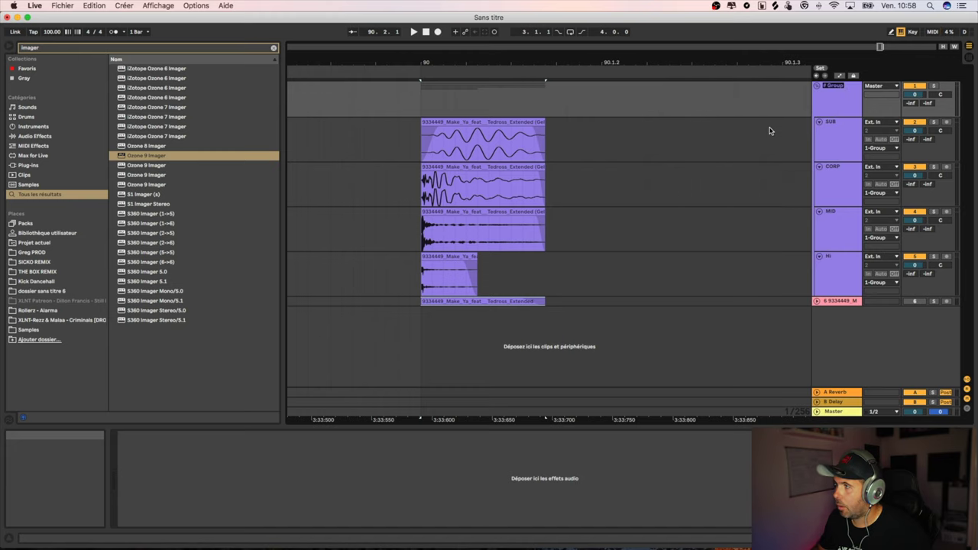
type("BRAINDED KI")
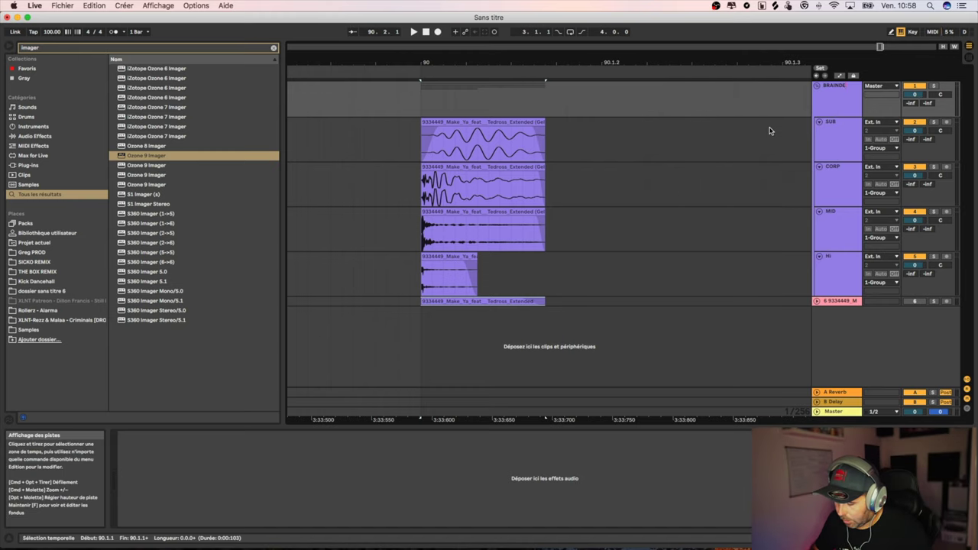
Step: Insert a new audio track and route the BRAINDED KI group's output to it
left_click(816, 86)
right_click(836, 151)
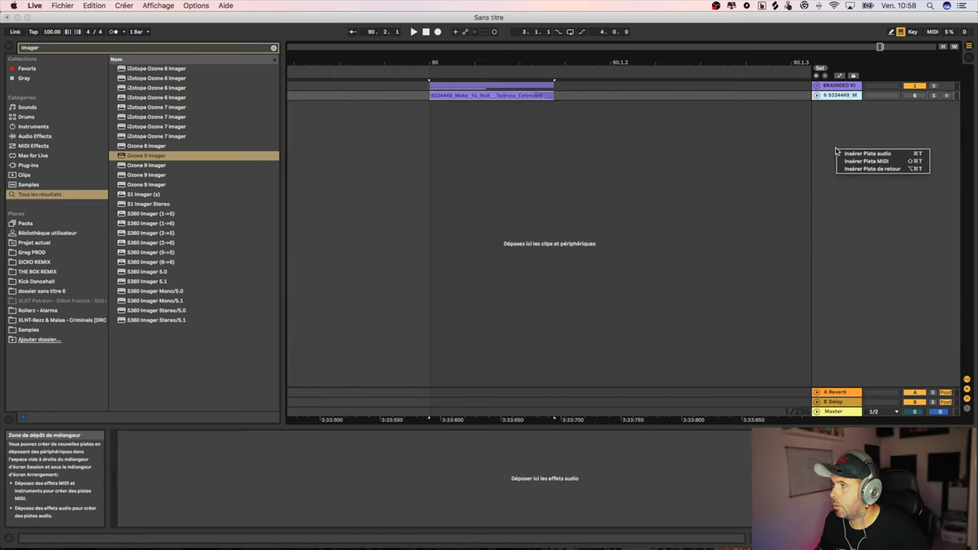
left_click(866, 155)
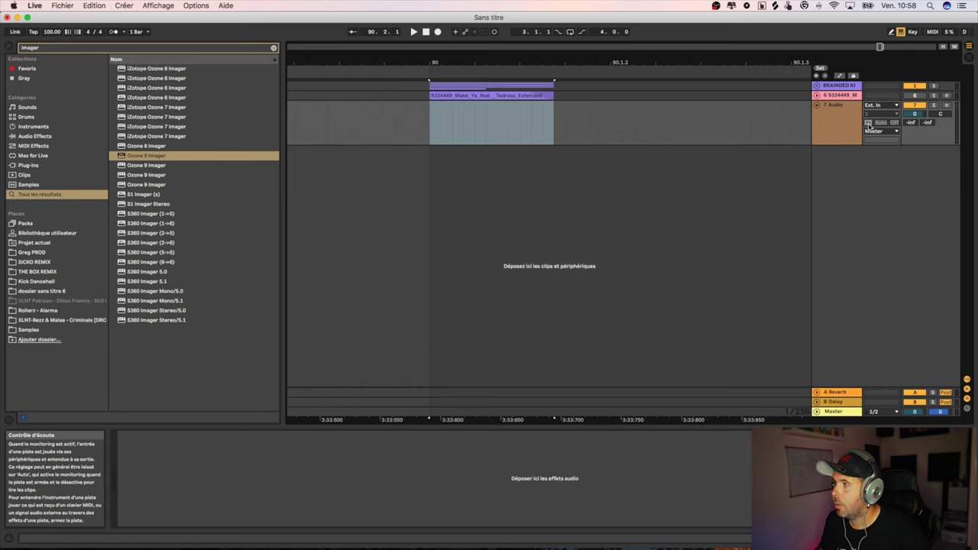
left_click(816, 86)
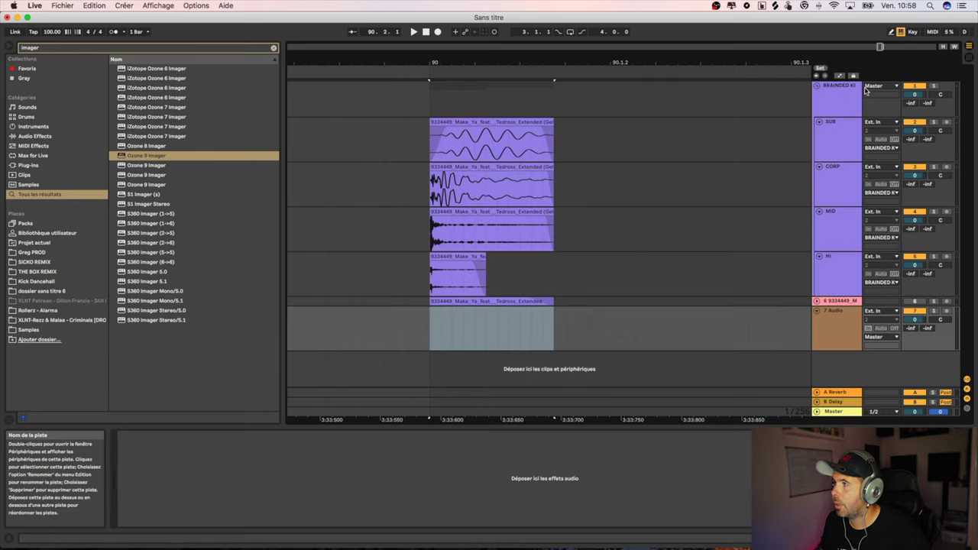
left_click(875, 86)
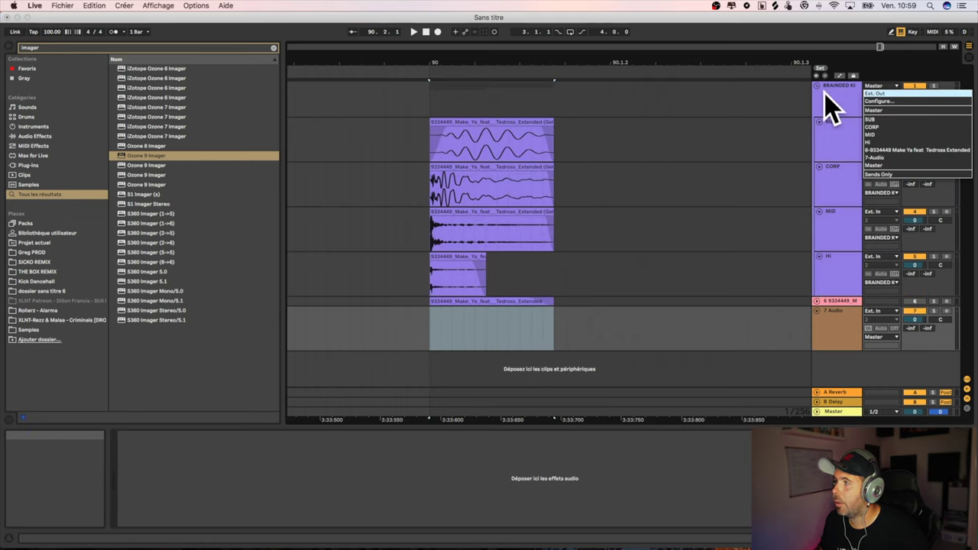
left_click(885, 157)
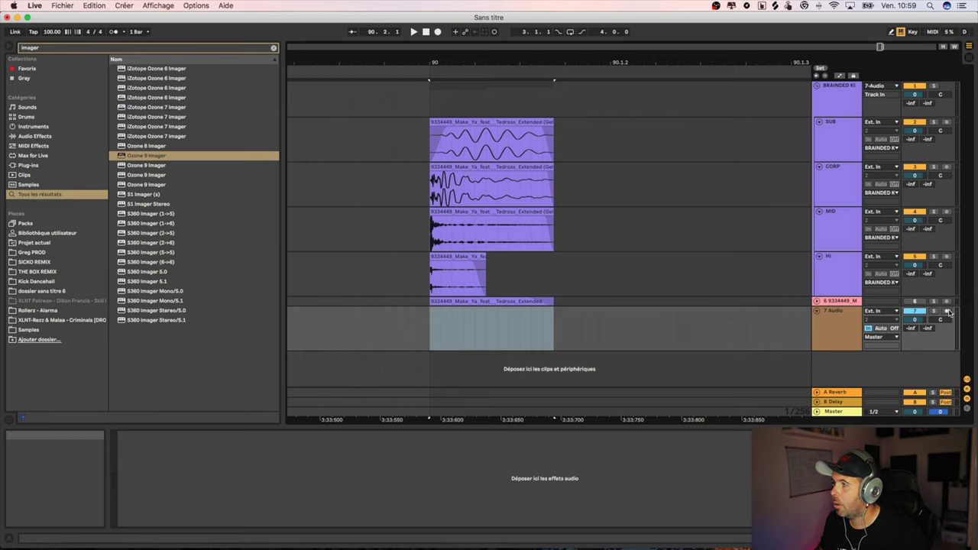
Step: Record the layered kick from just before bar 90 onto the armed 7 Audio track with monitoring In, and return its monitoring to Auto
left_click(418, 133)
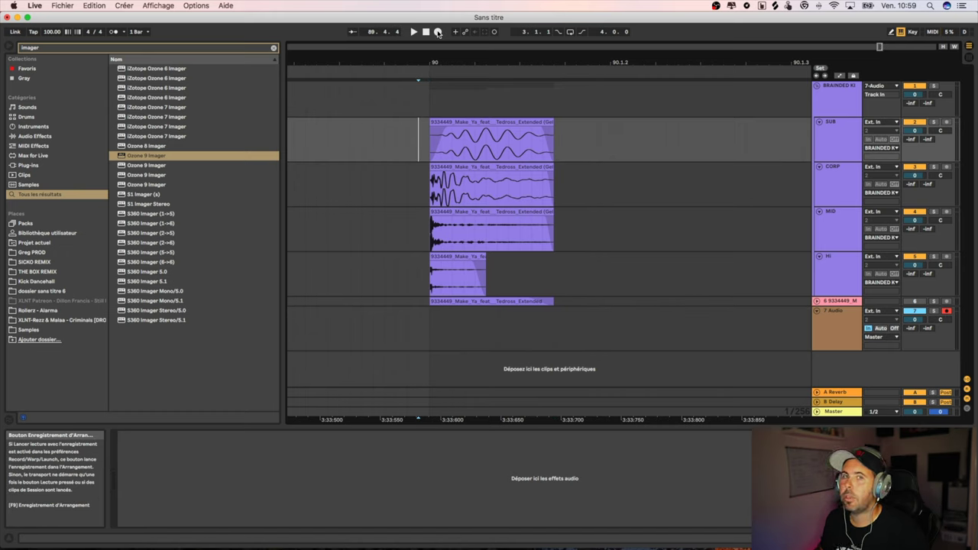
left_click(438, 32)
key("space")
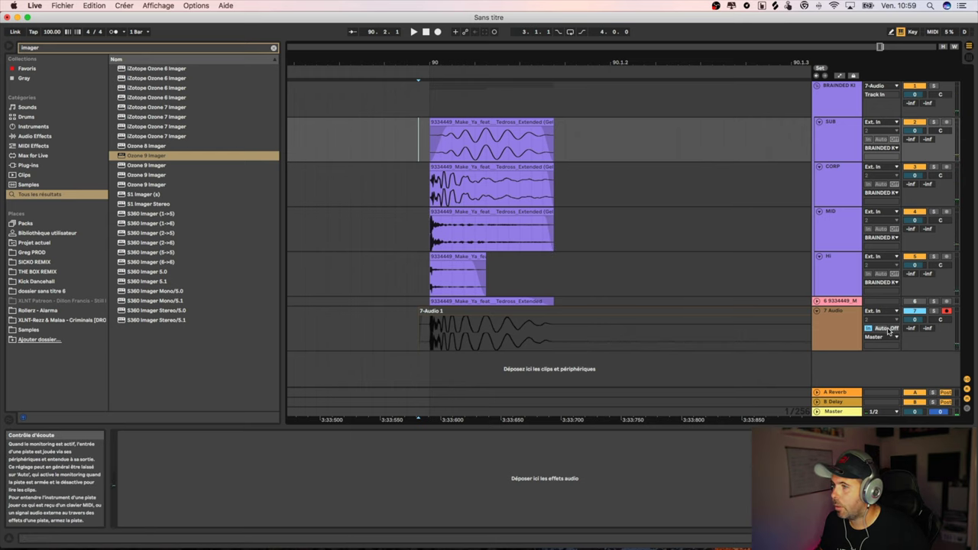
left_click(823, 310)
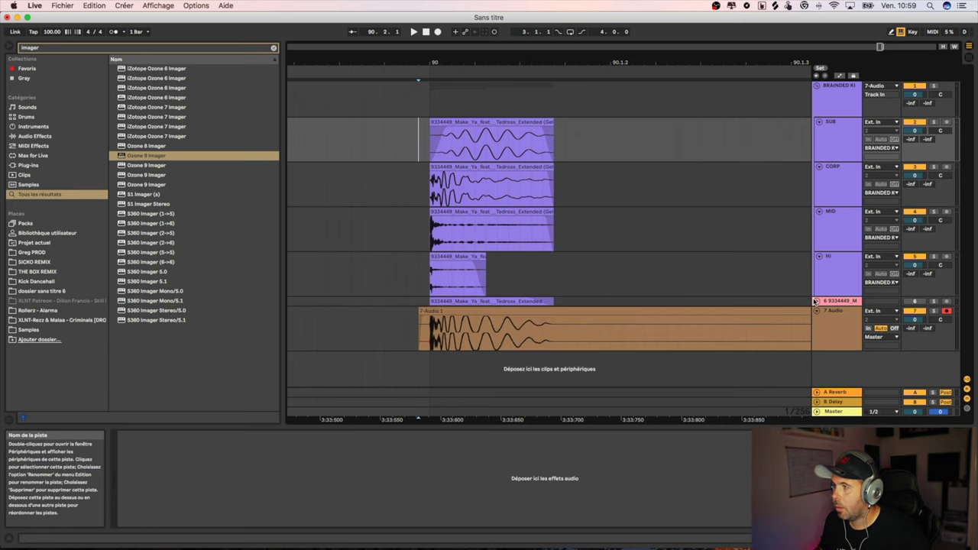
Step: Collapse and deactivate the BRAINDED KI group, and unfold and activate the original kick track above the recording
left_click(816, 85)
left_click(914, 86)
left_click(817, 95)
left_click(914, 97)
left_click_drag(437, 64, 513, 61)
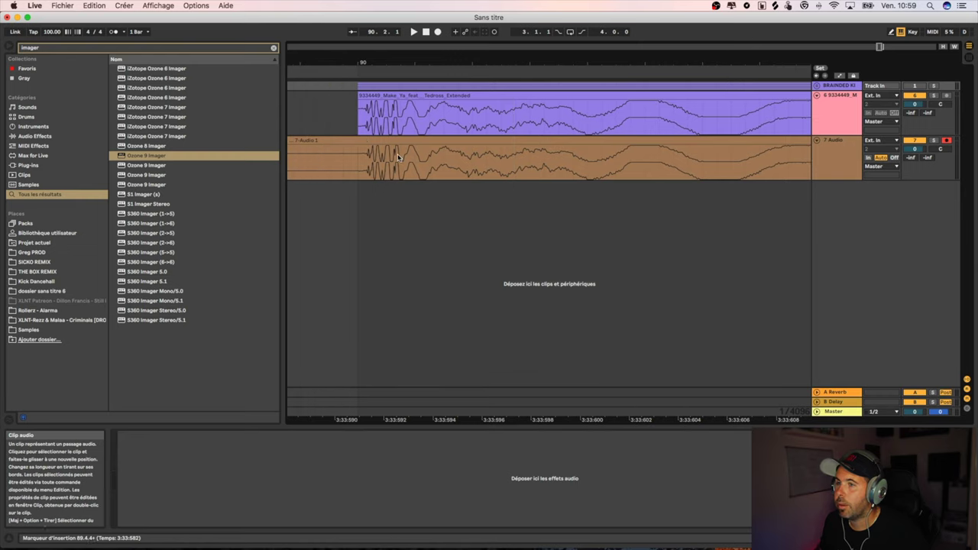